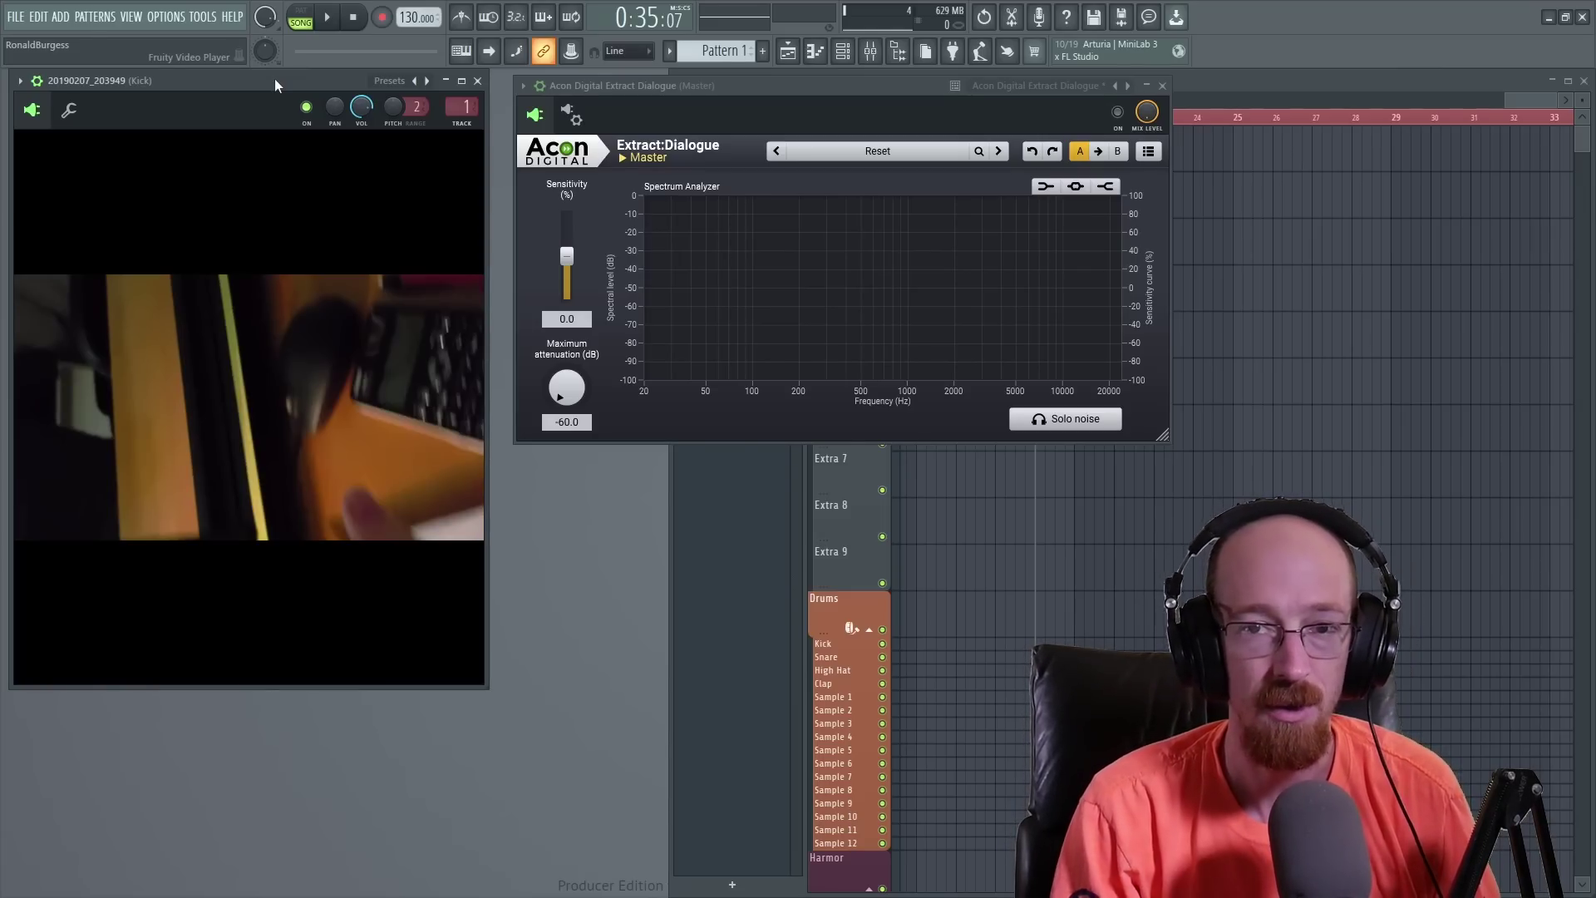
Step: Hear the noisy clip, then enable Extract:Dialogue on the Master and listen again
key(space)
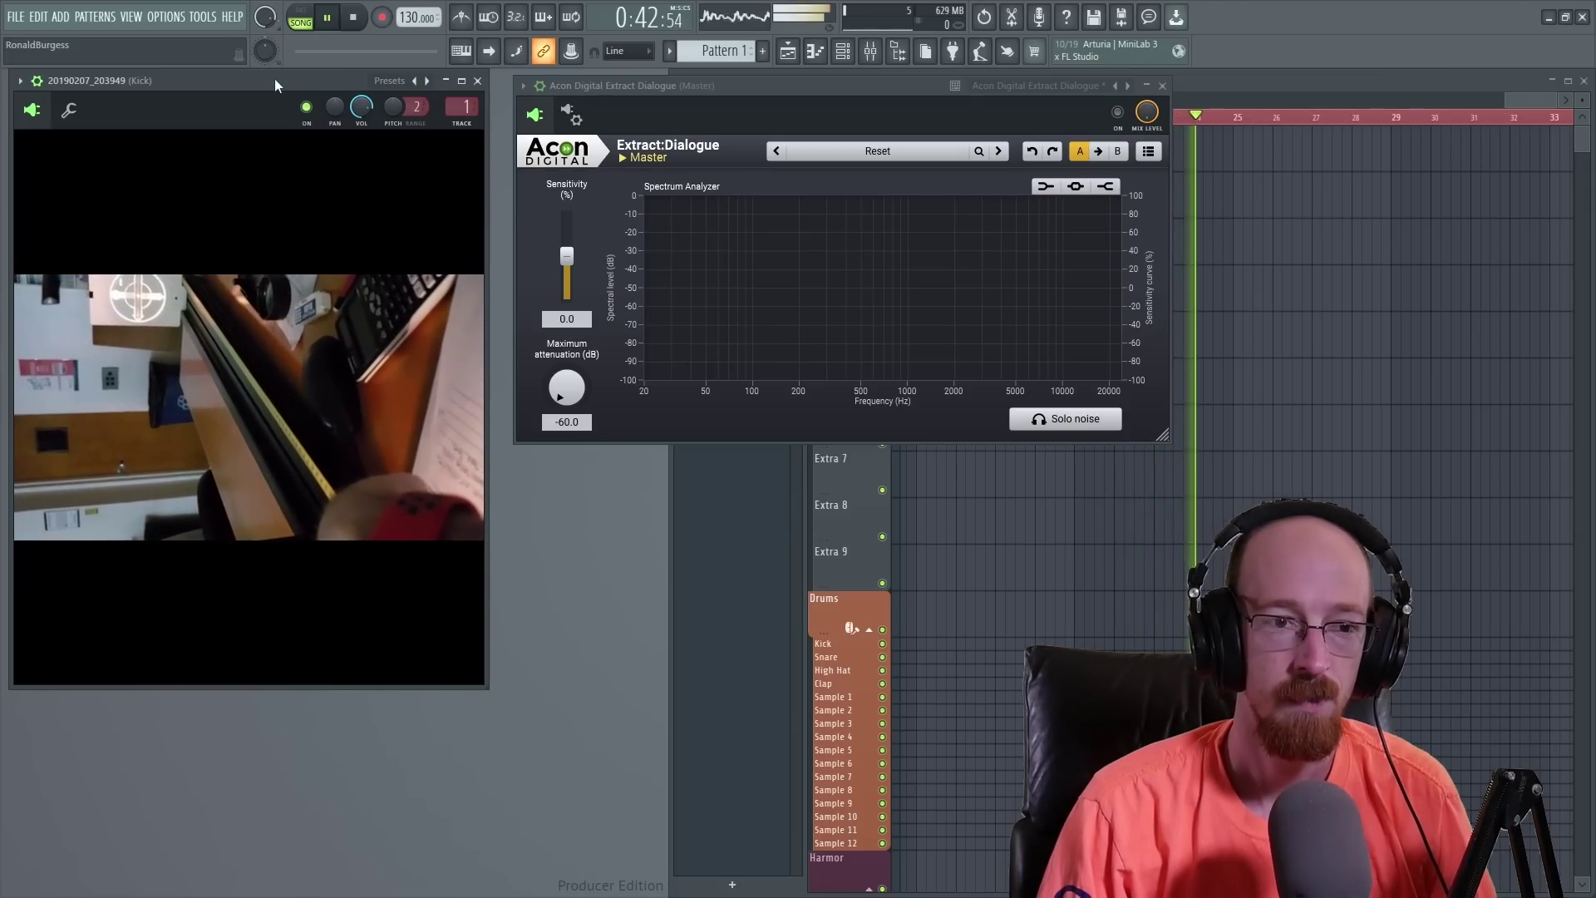
key(space)
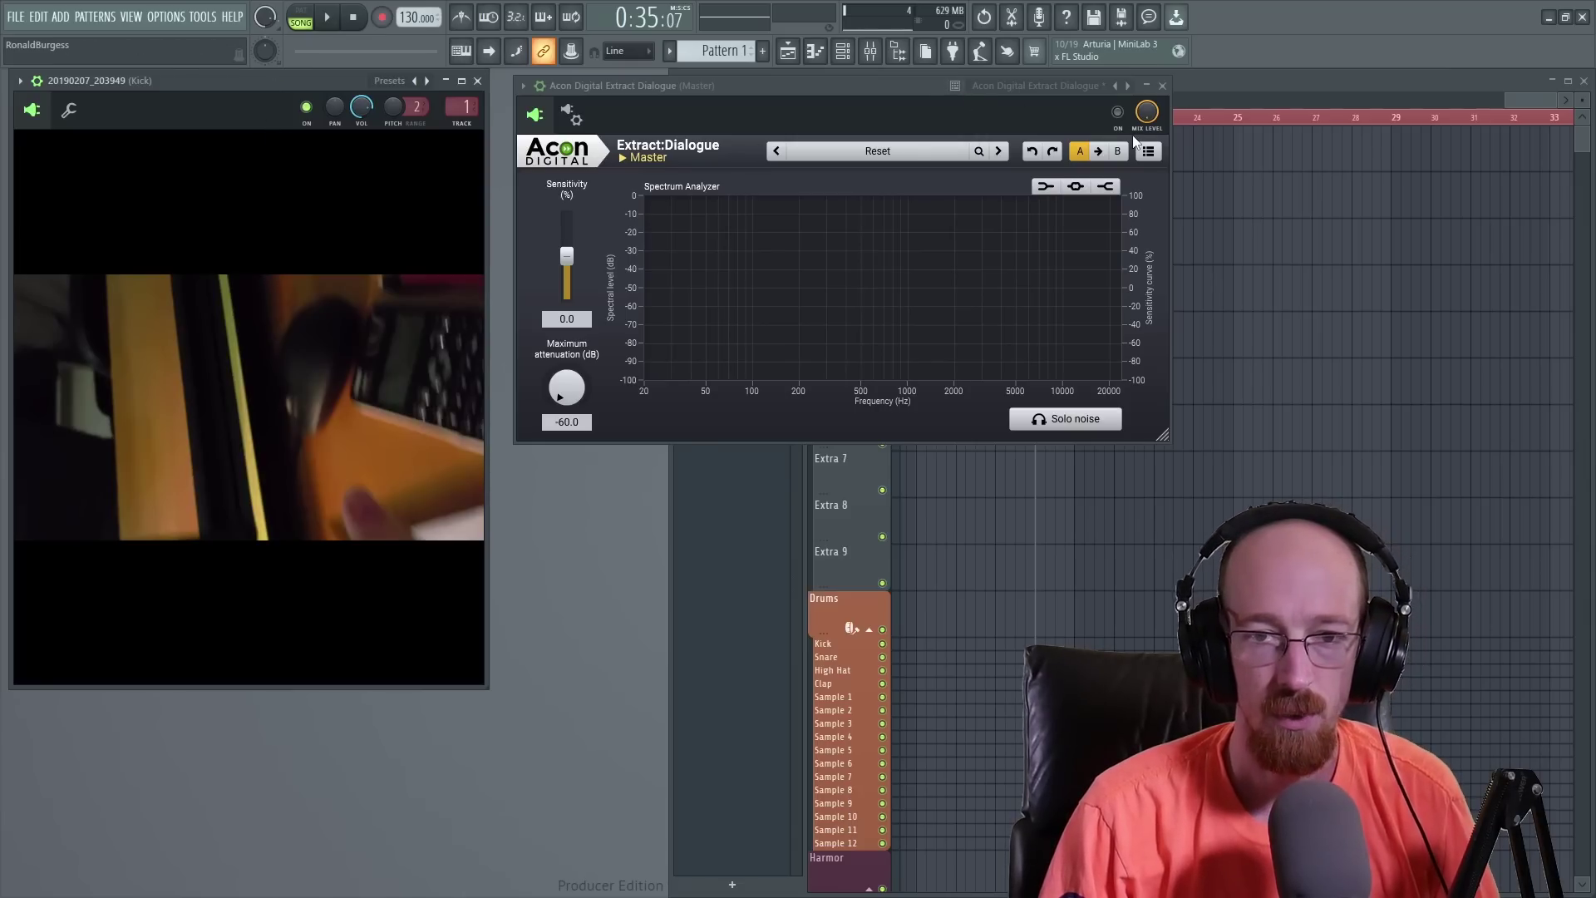
click(1118, 113)
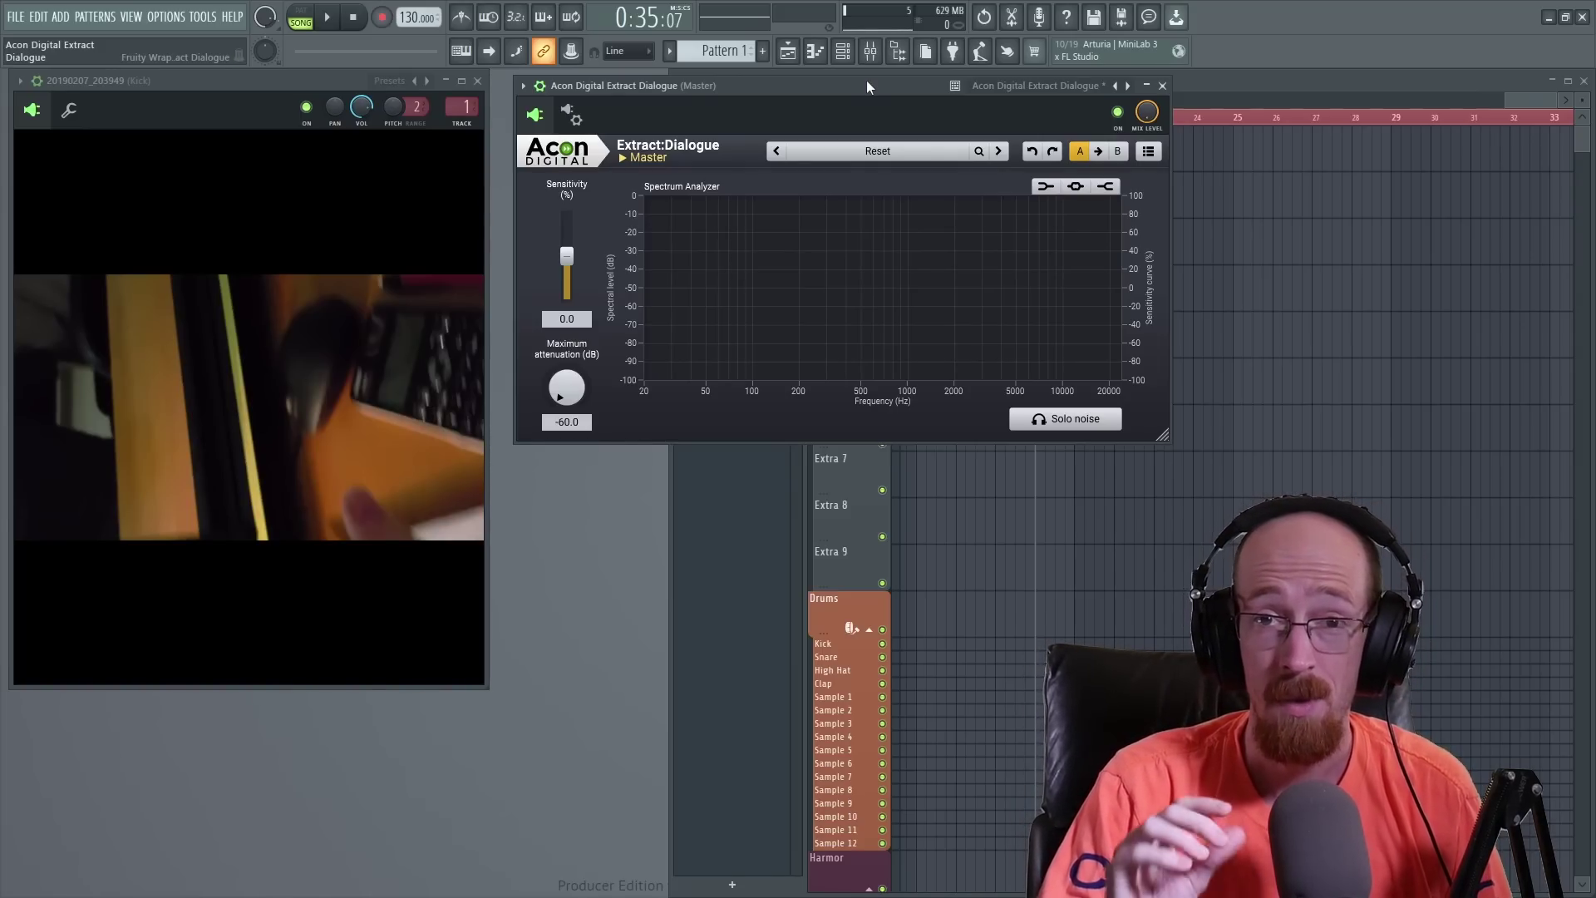
key(space)
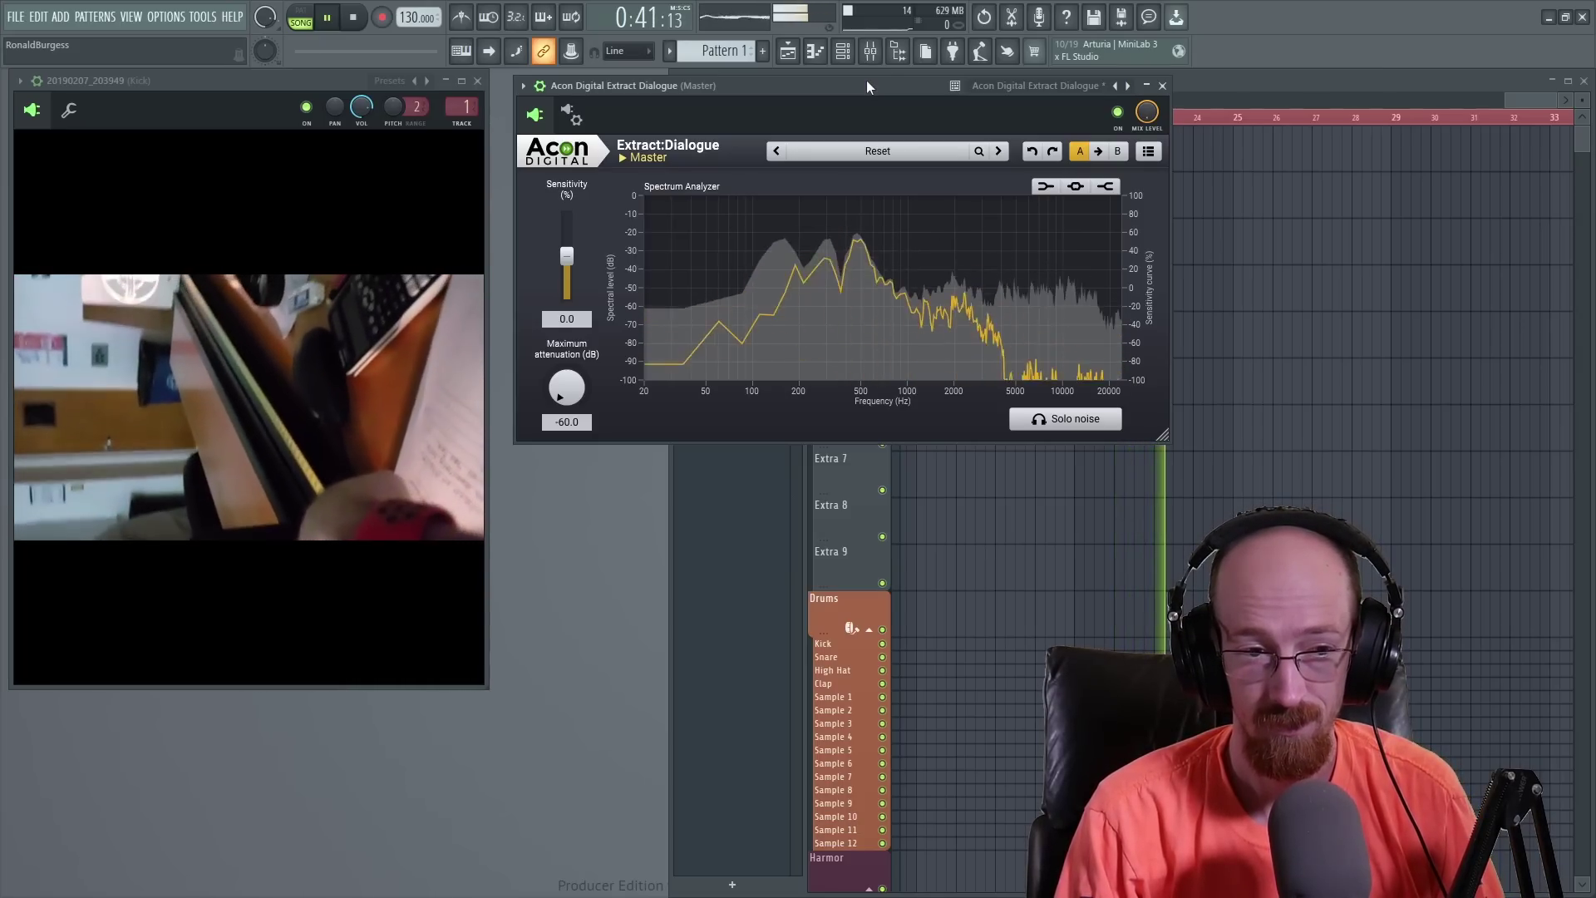
key(space)
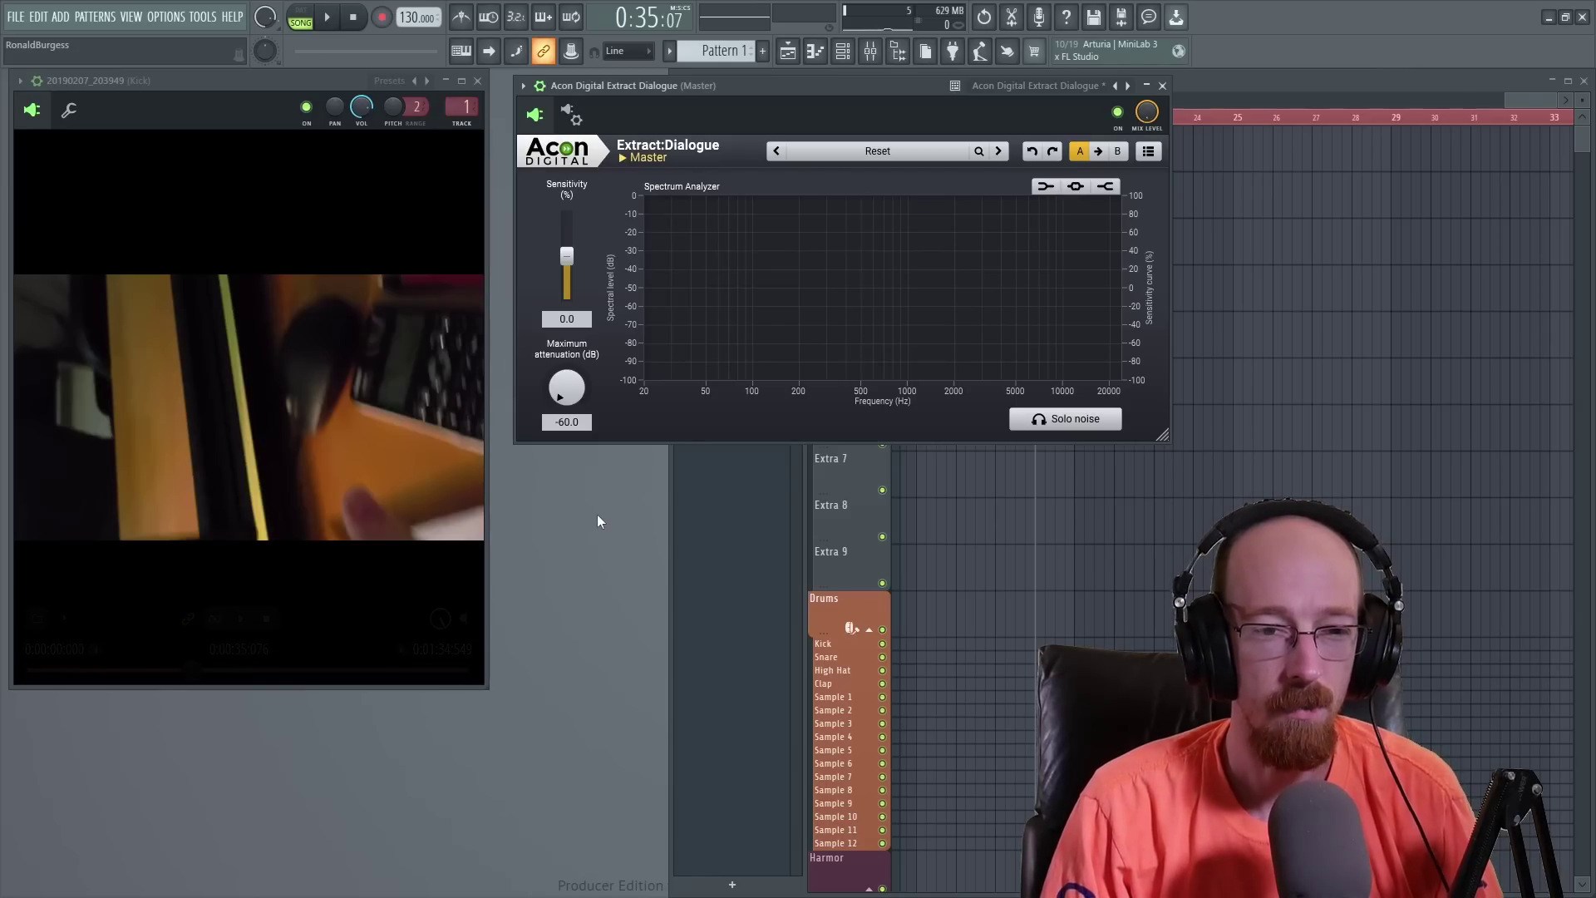
Step: Set Extract:Dialogue's maximum attenuation to 0.0 dB and listen to the clip
mouse_move(559, 374)
mouse_down()
mouse_move(565, 331)
mouse_move(576, 397)
mouse_up()
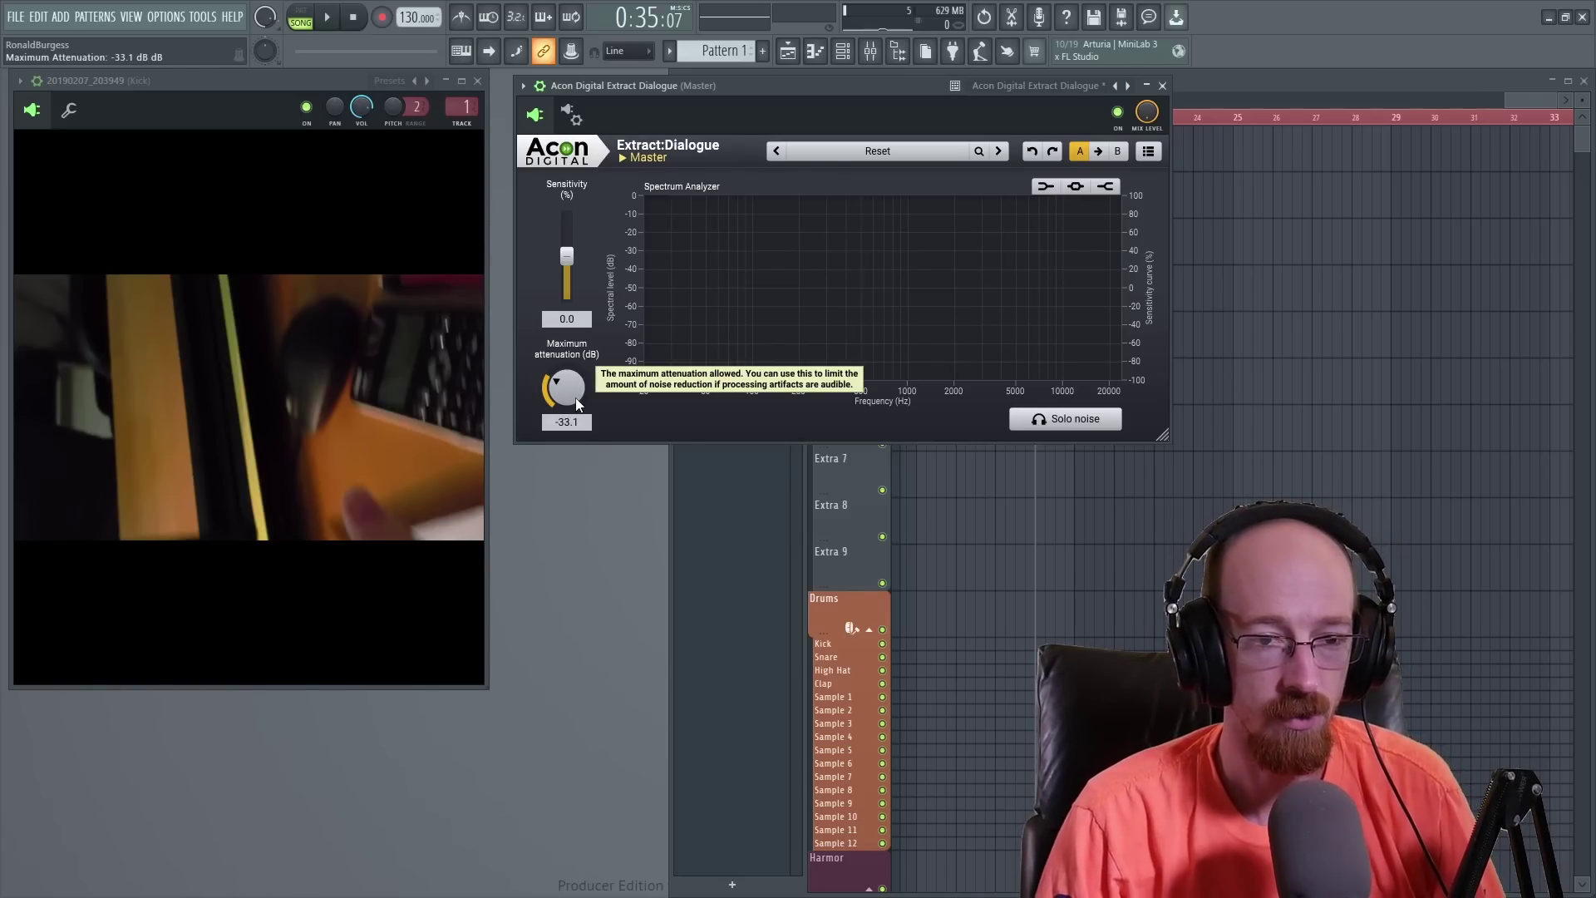
drag(577, 404, 580, 322)
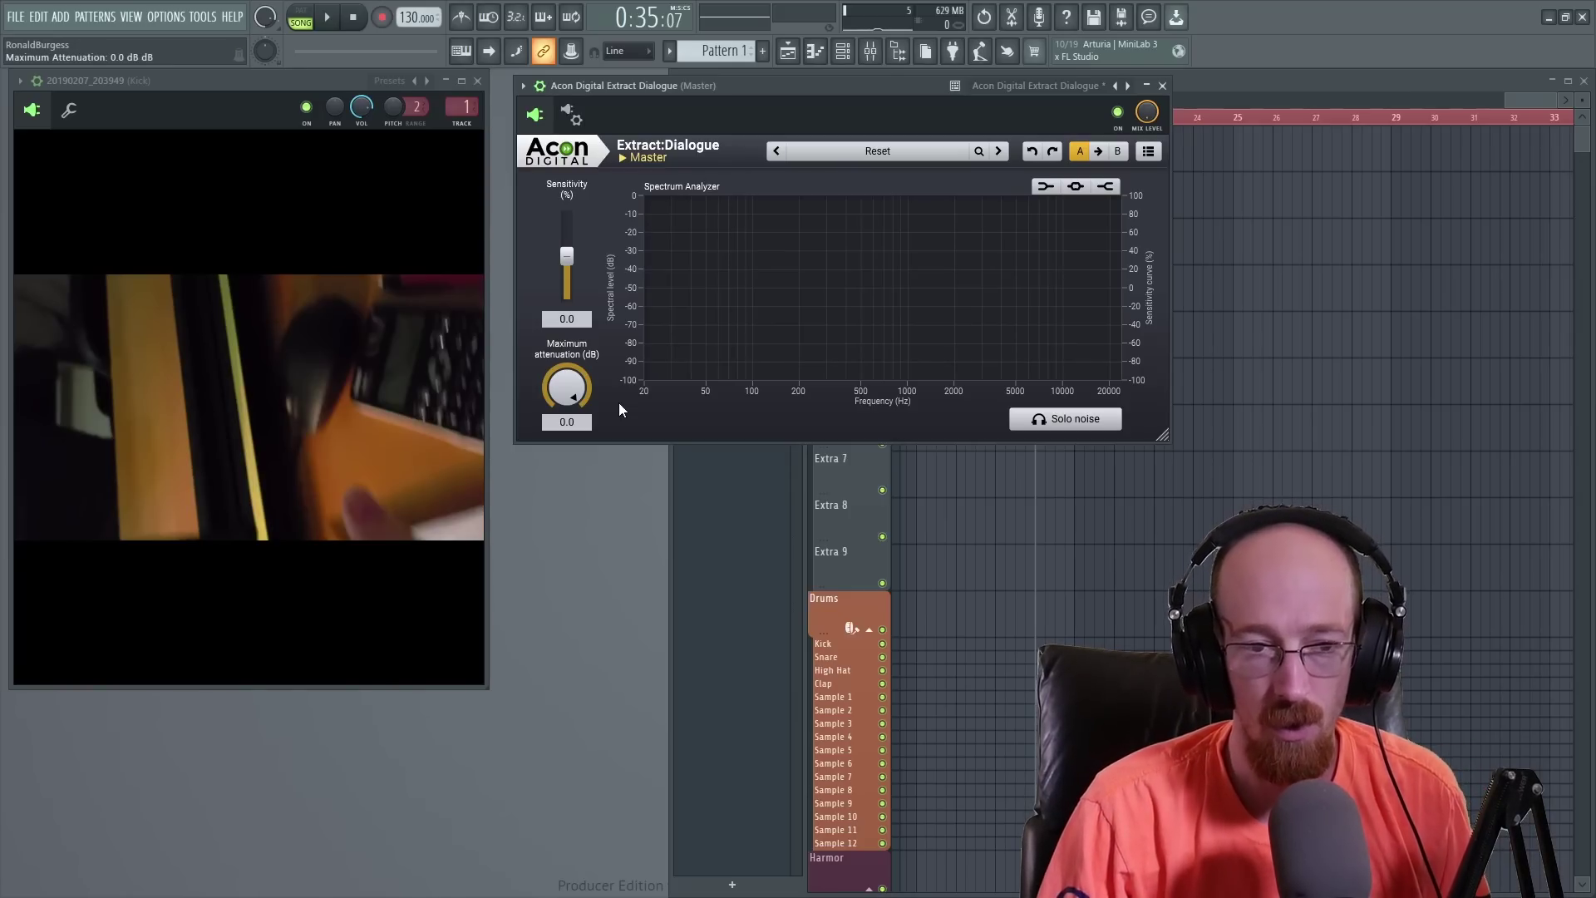
key(space)
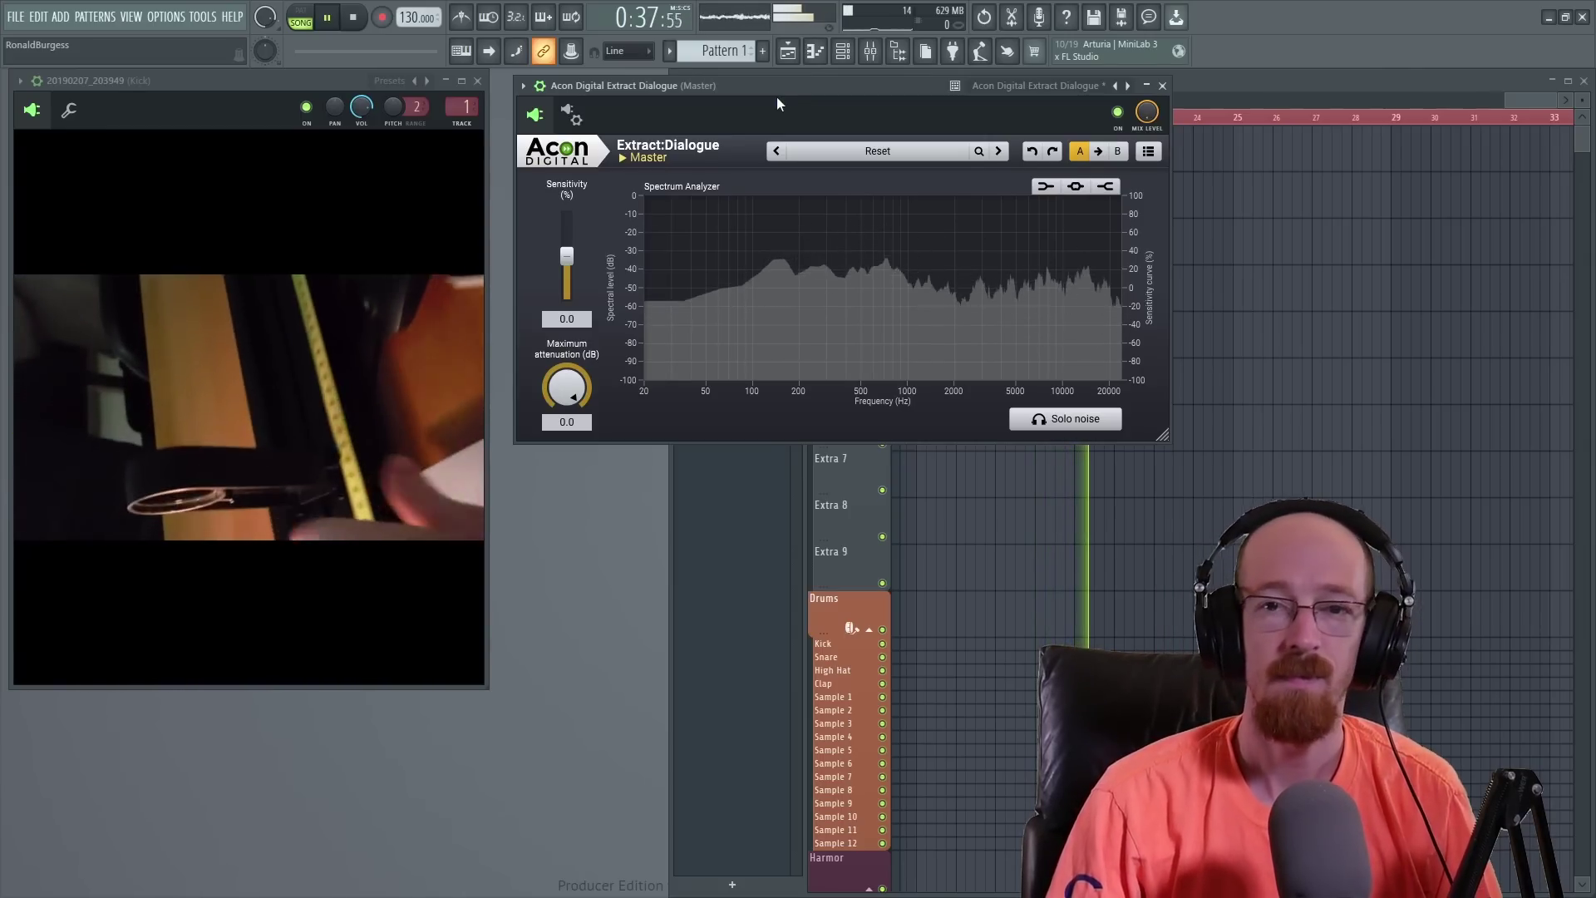
key(space)
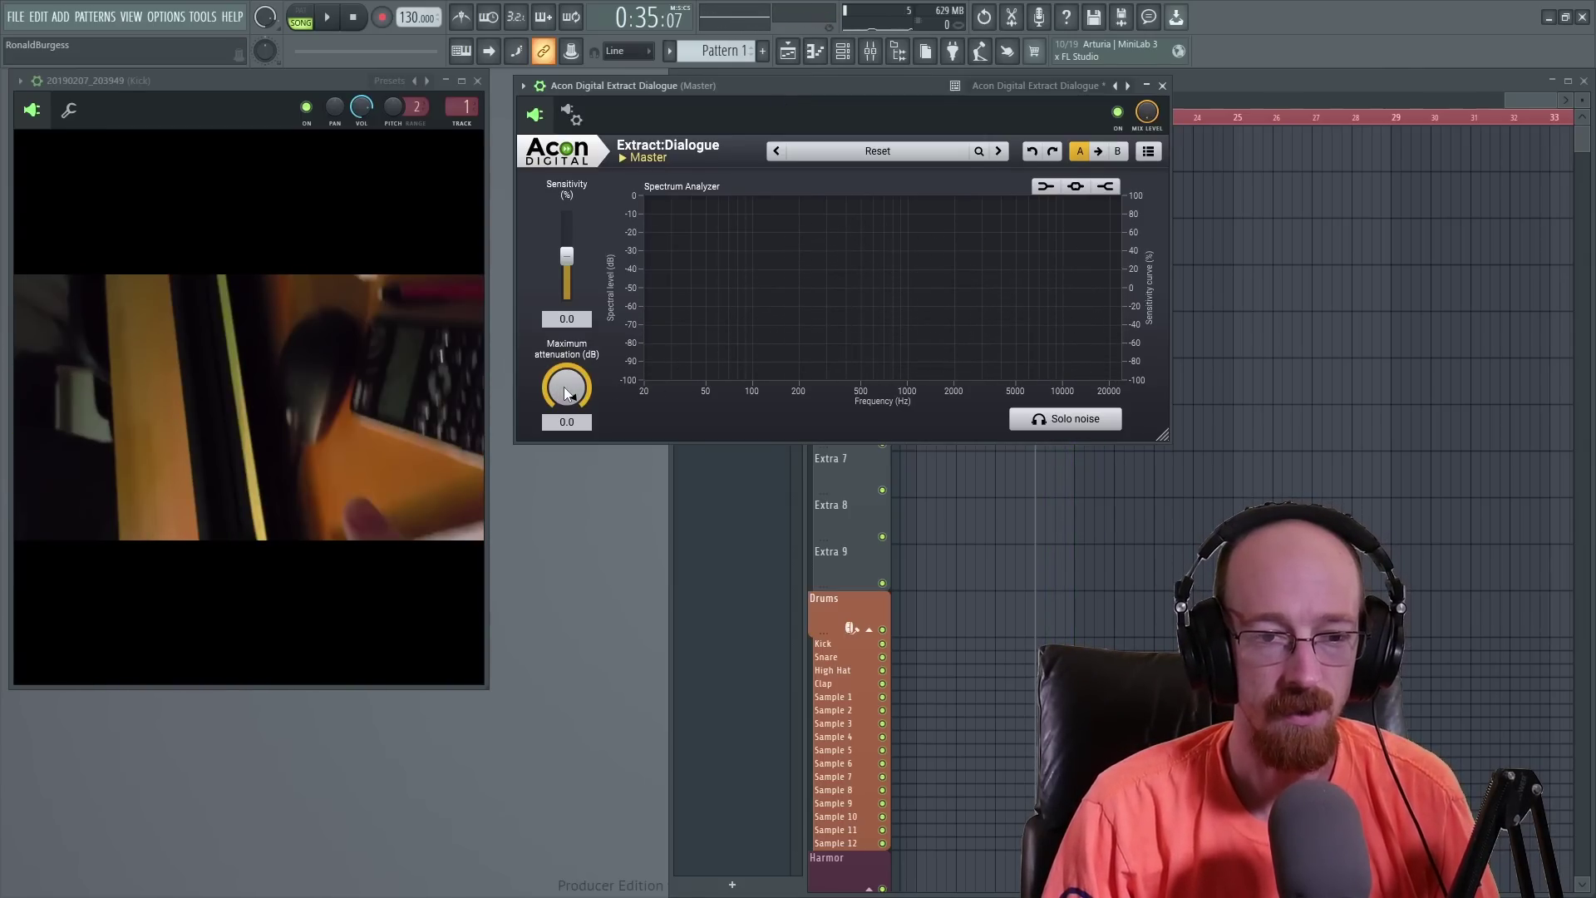
Step: Lower the maximum attenuation to about -43.9 dB
mouse_move(564, 386)
mouse_down()
mouse_move(557, 477)
mouse_move(566, 386)
mouse_move(563, 408)
mouse_up()
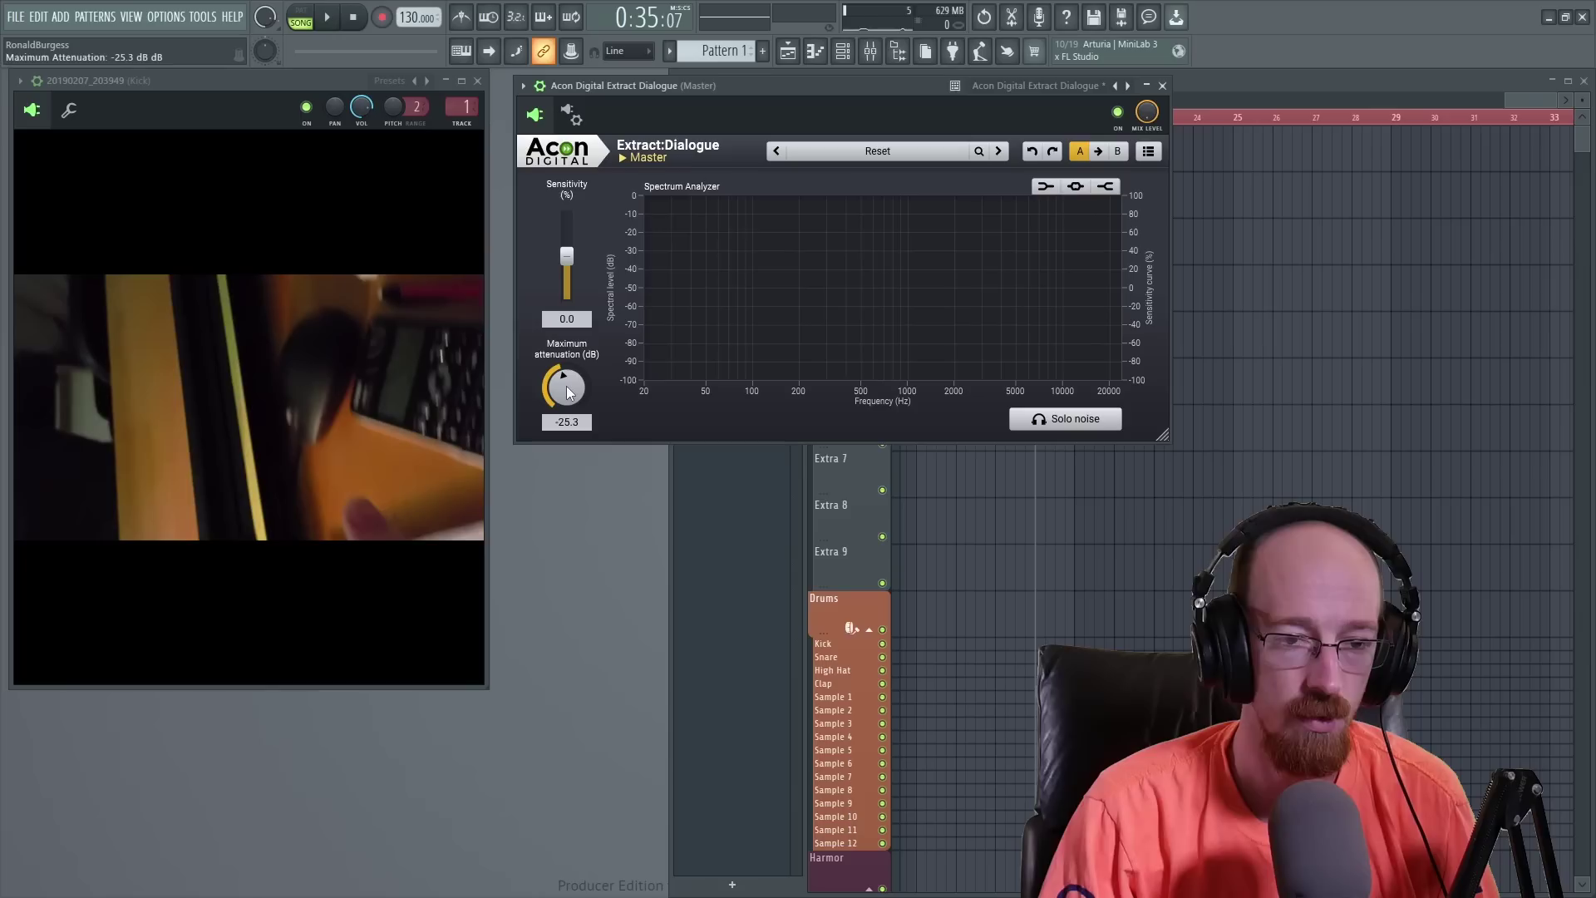
scroll(566, 387, down, 4)
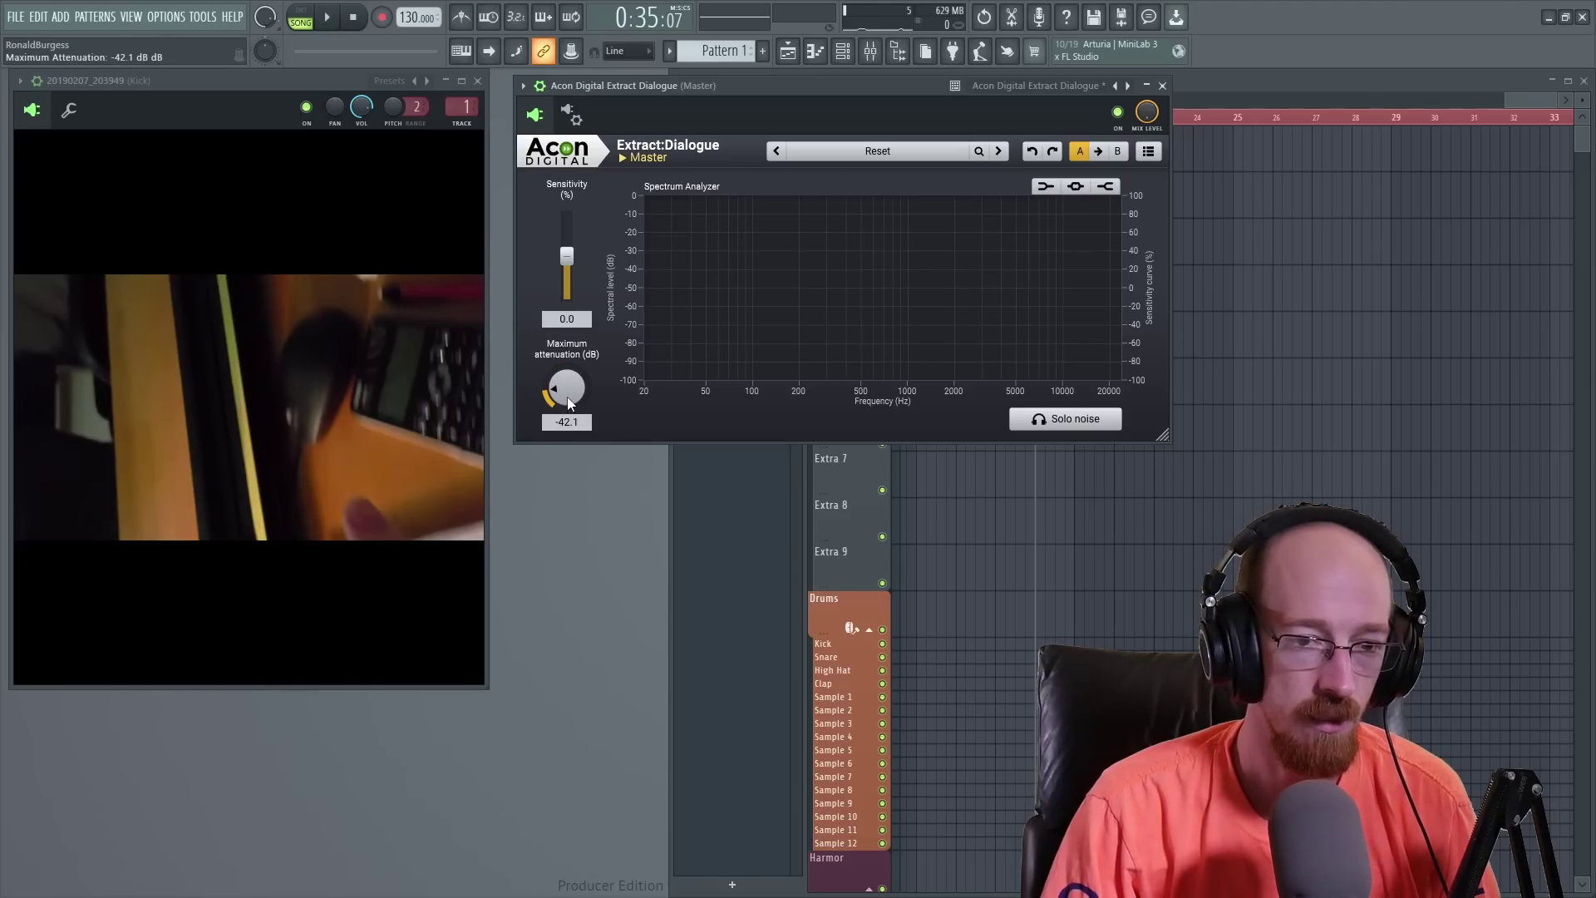
scroll(567, 398, down, 2)
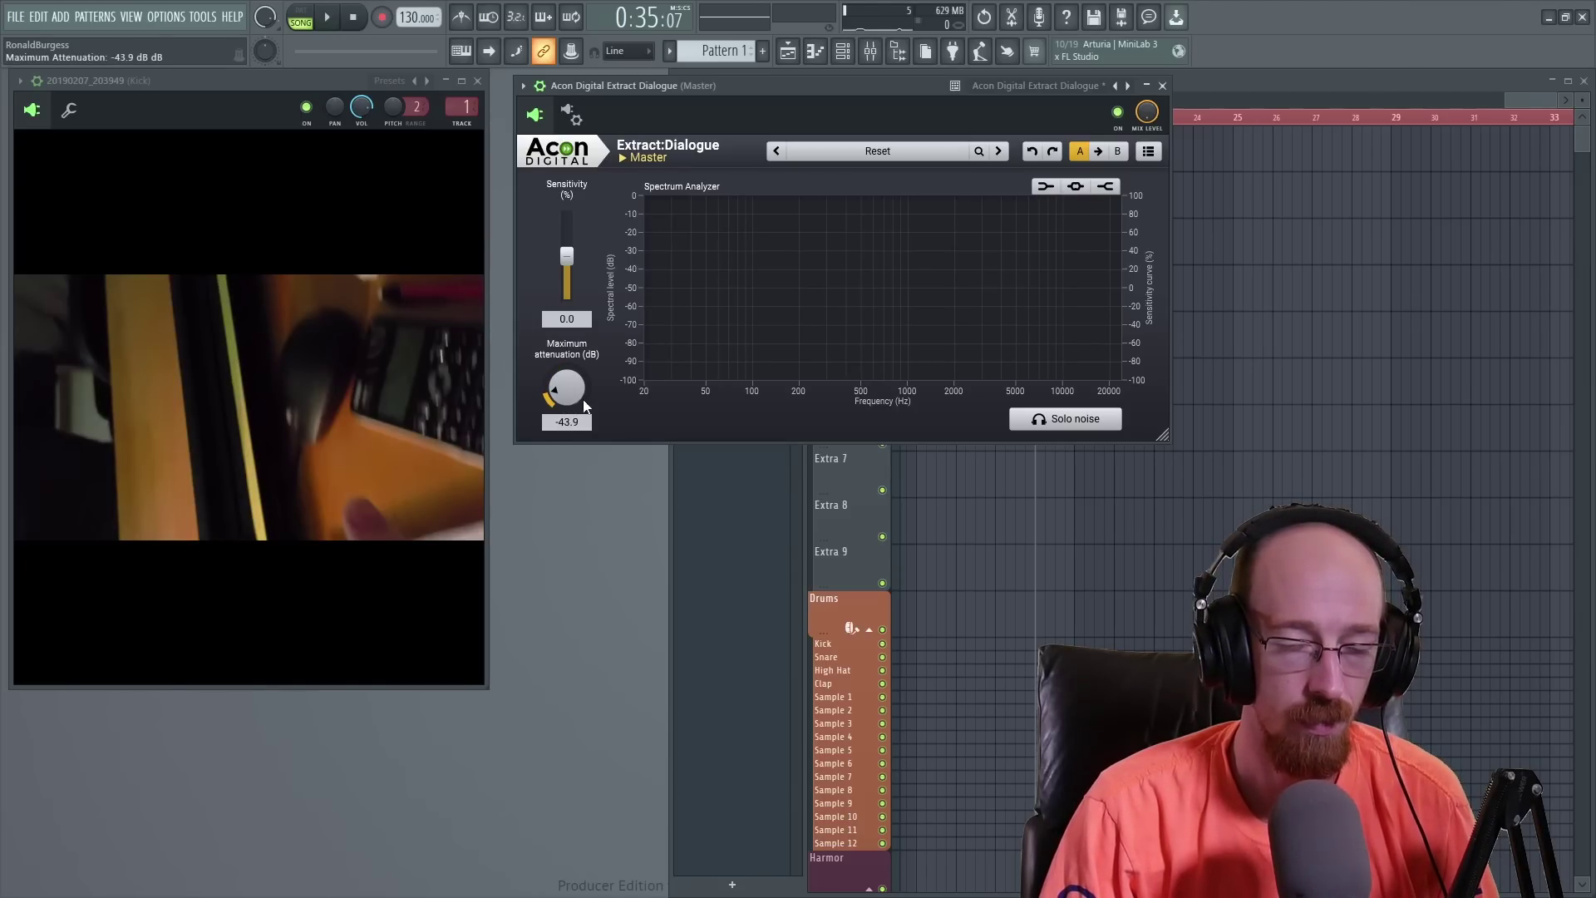
Step: Listen at -43.9 dB, then ease maximum attenuation to -37.7 dB and compare
key(space)
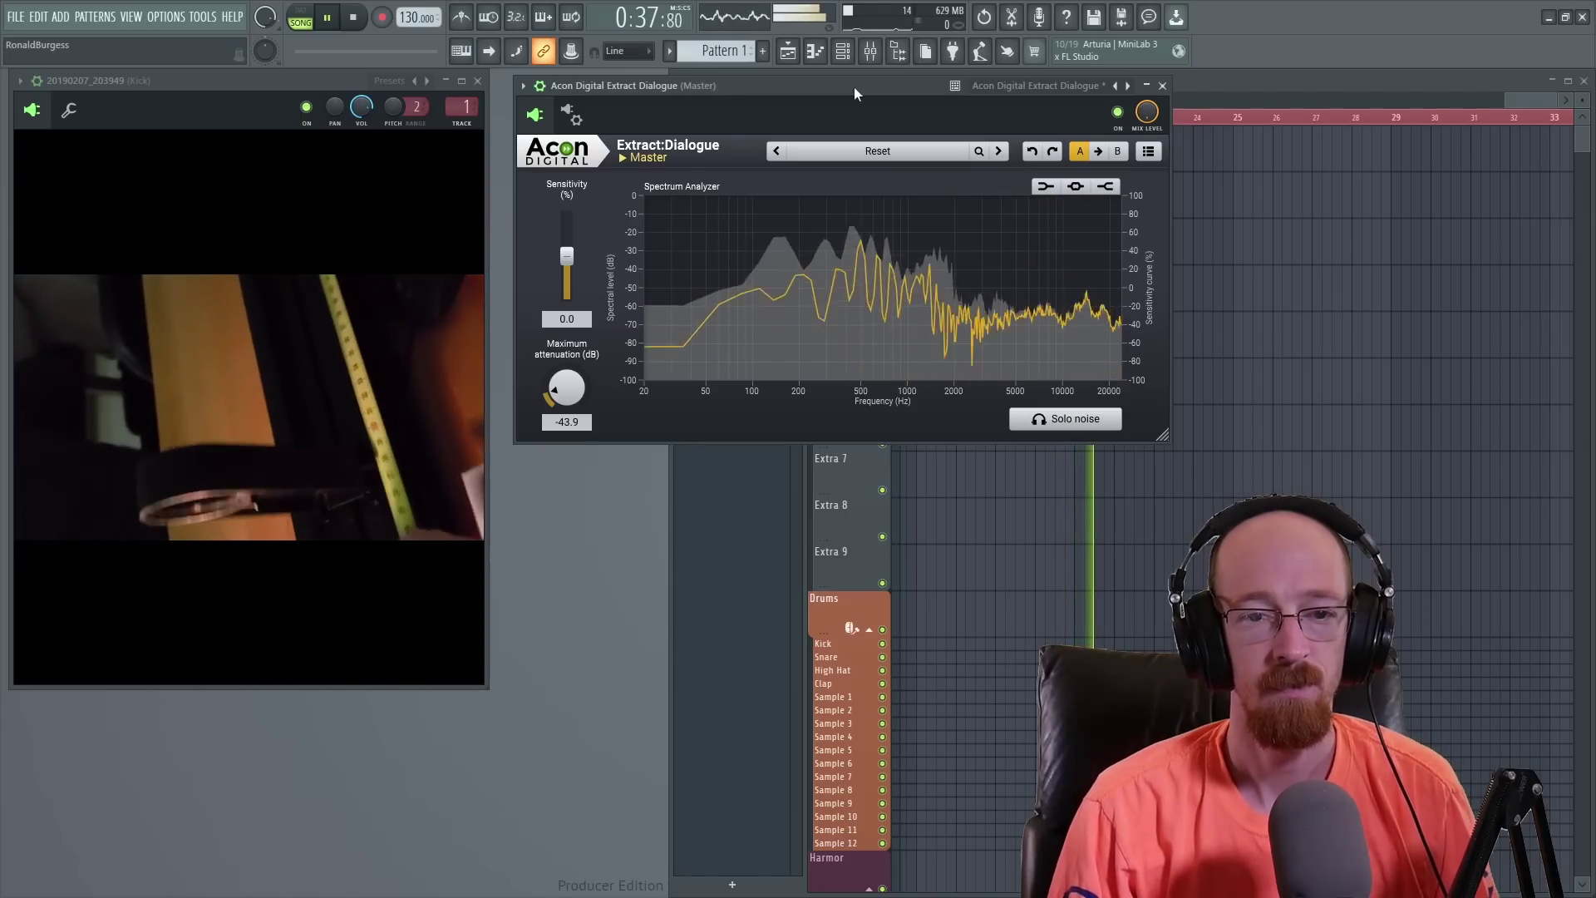
key(space)
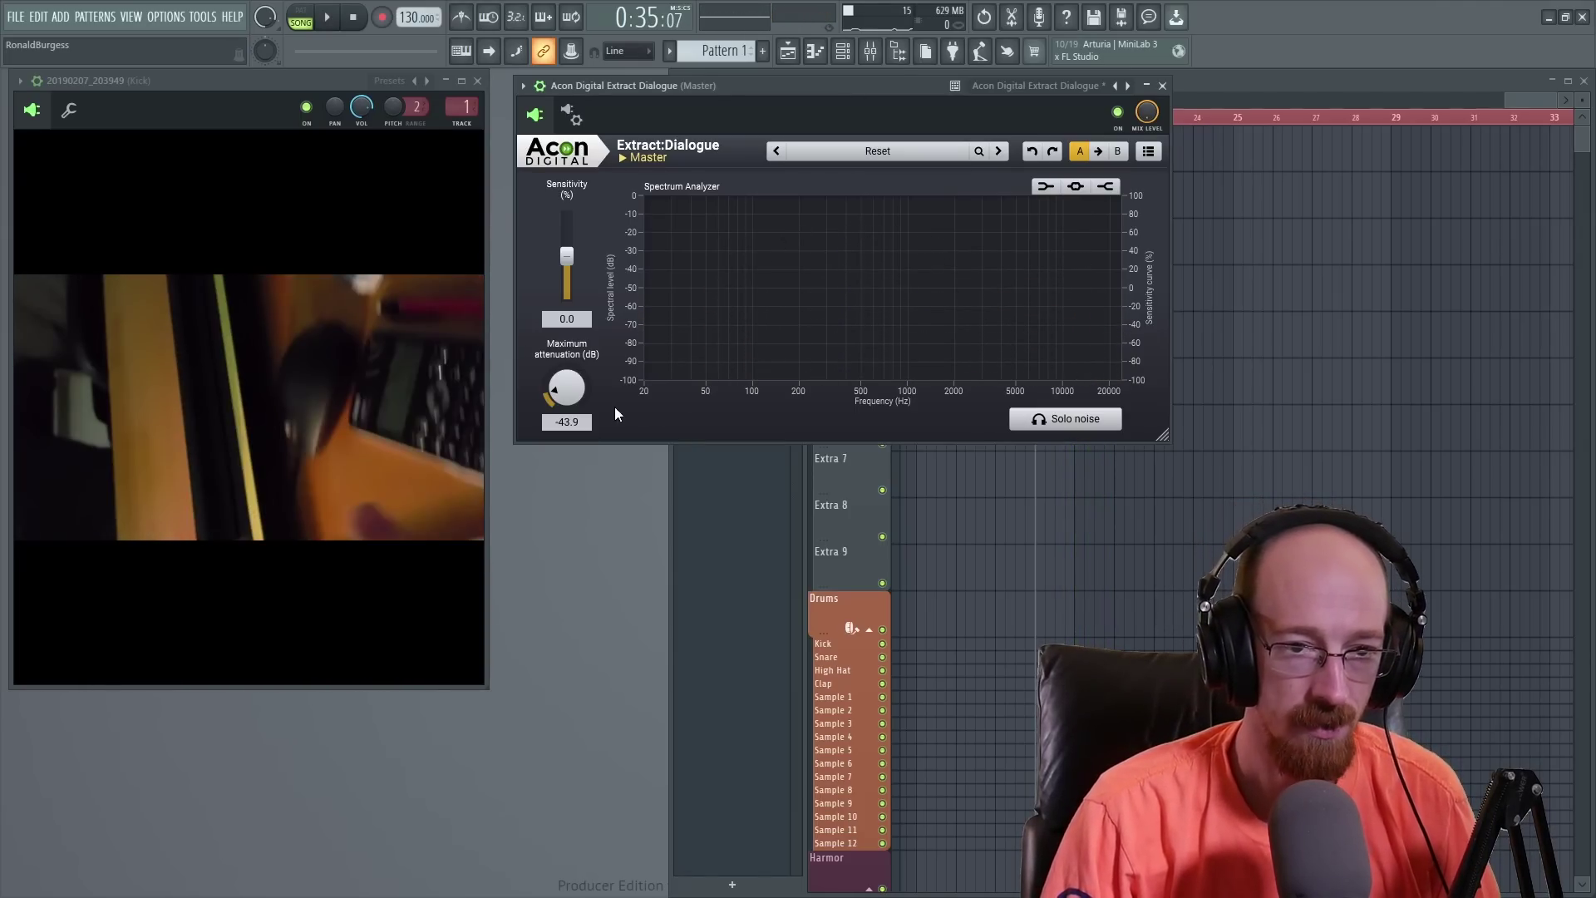
drag(566, 387, 566, 369)
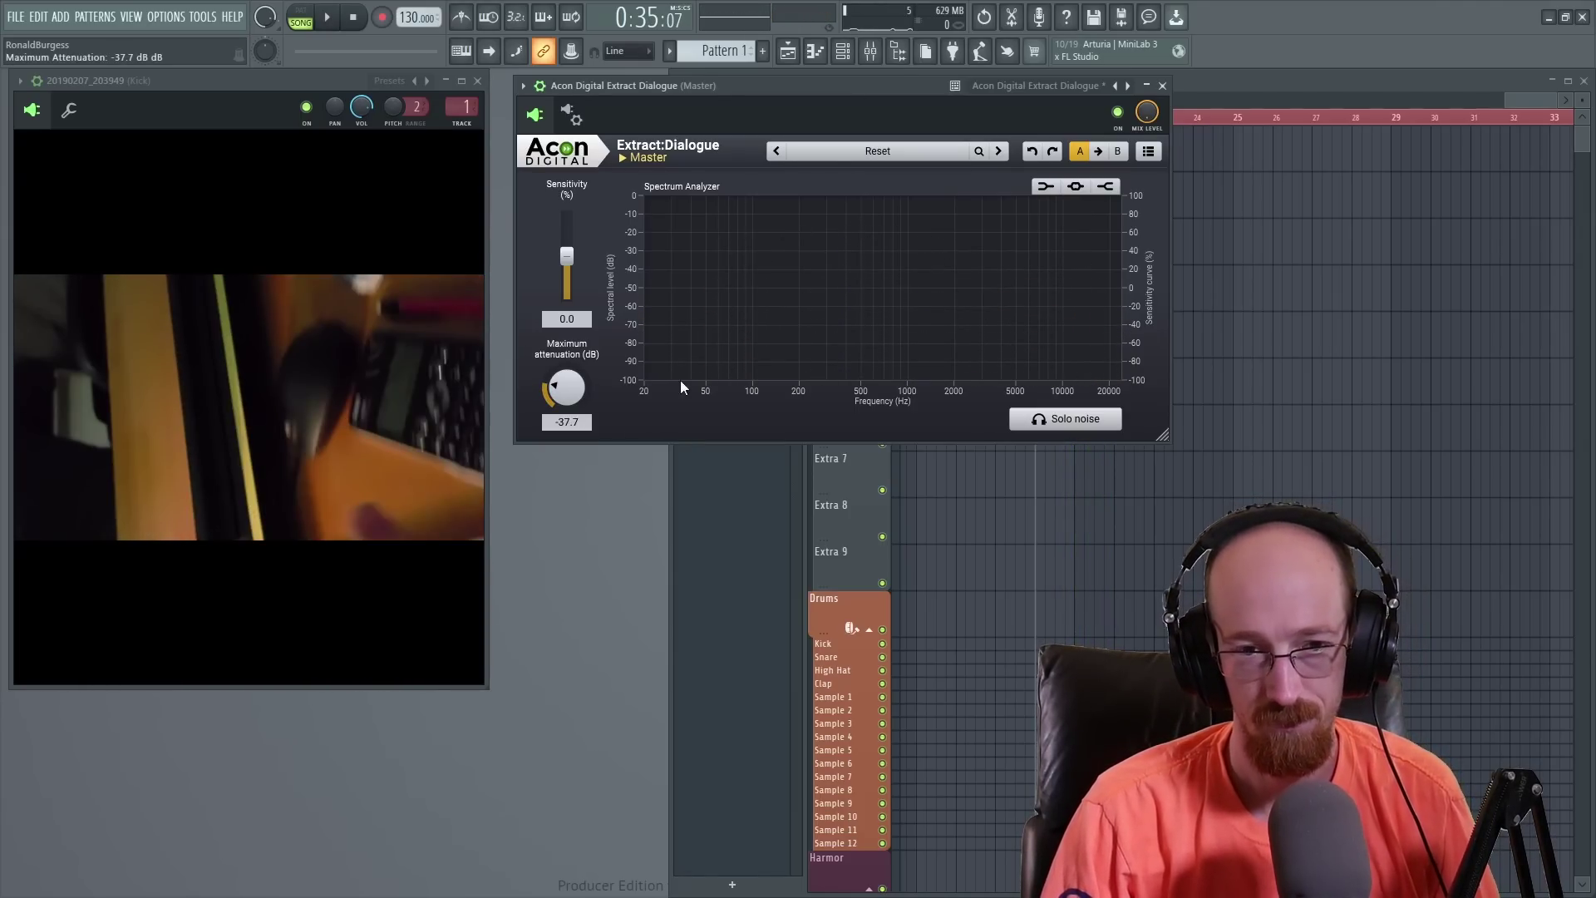
key(space)
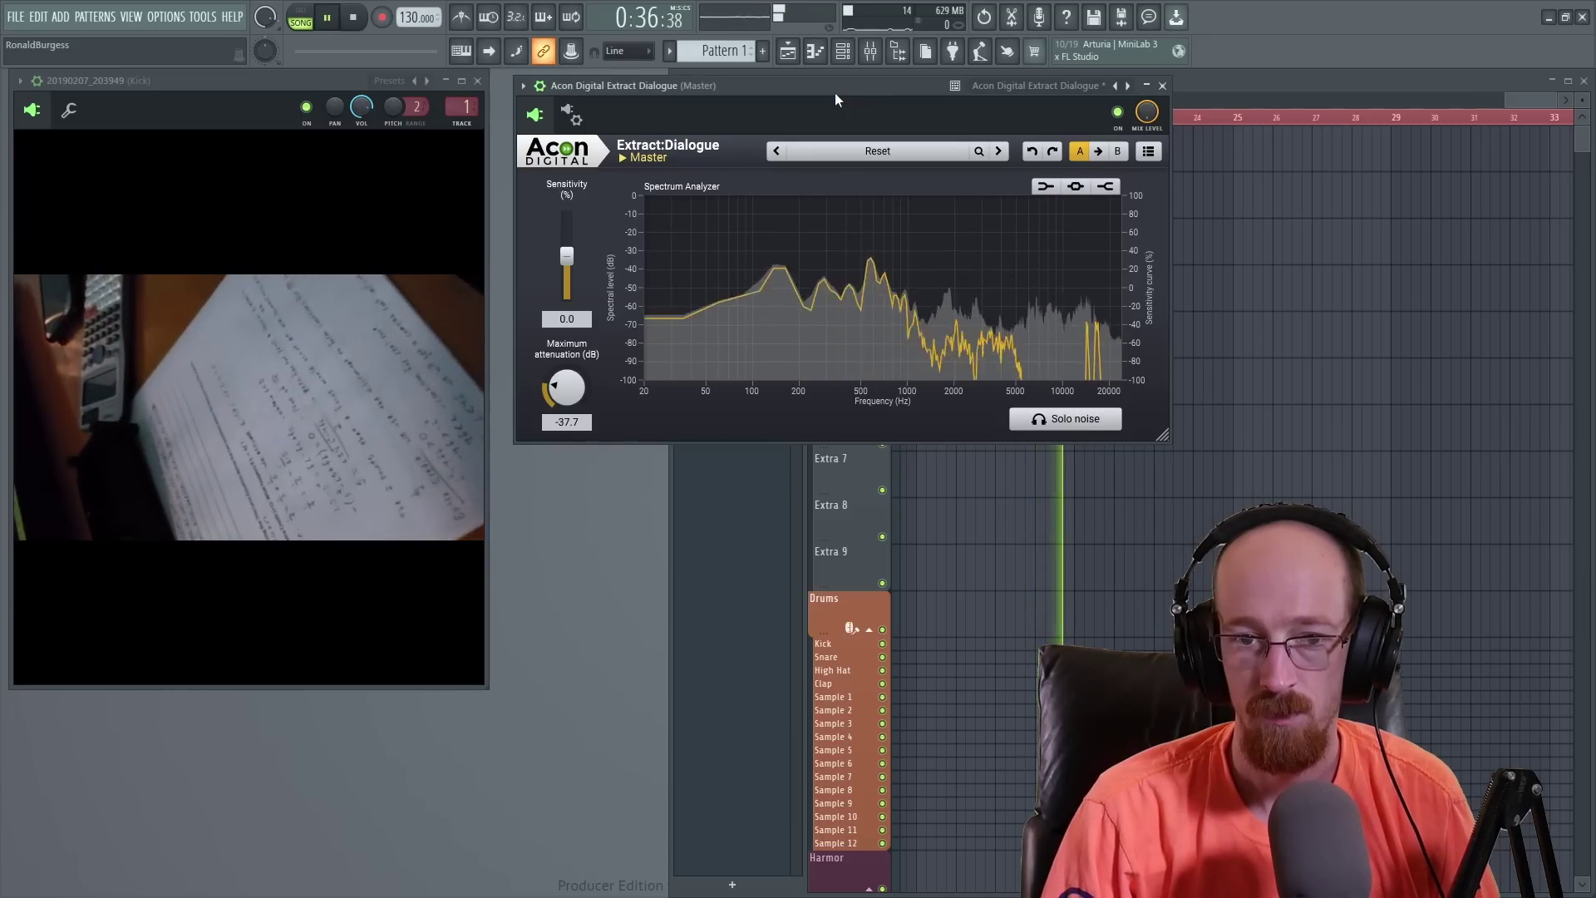
key(space)
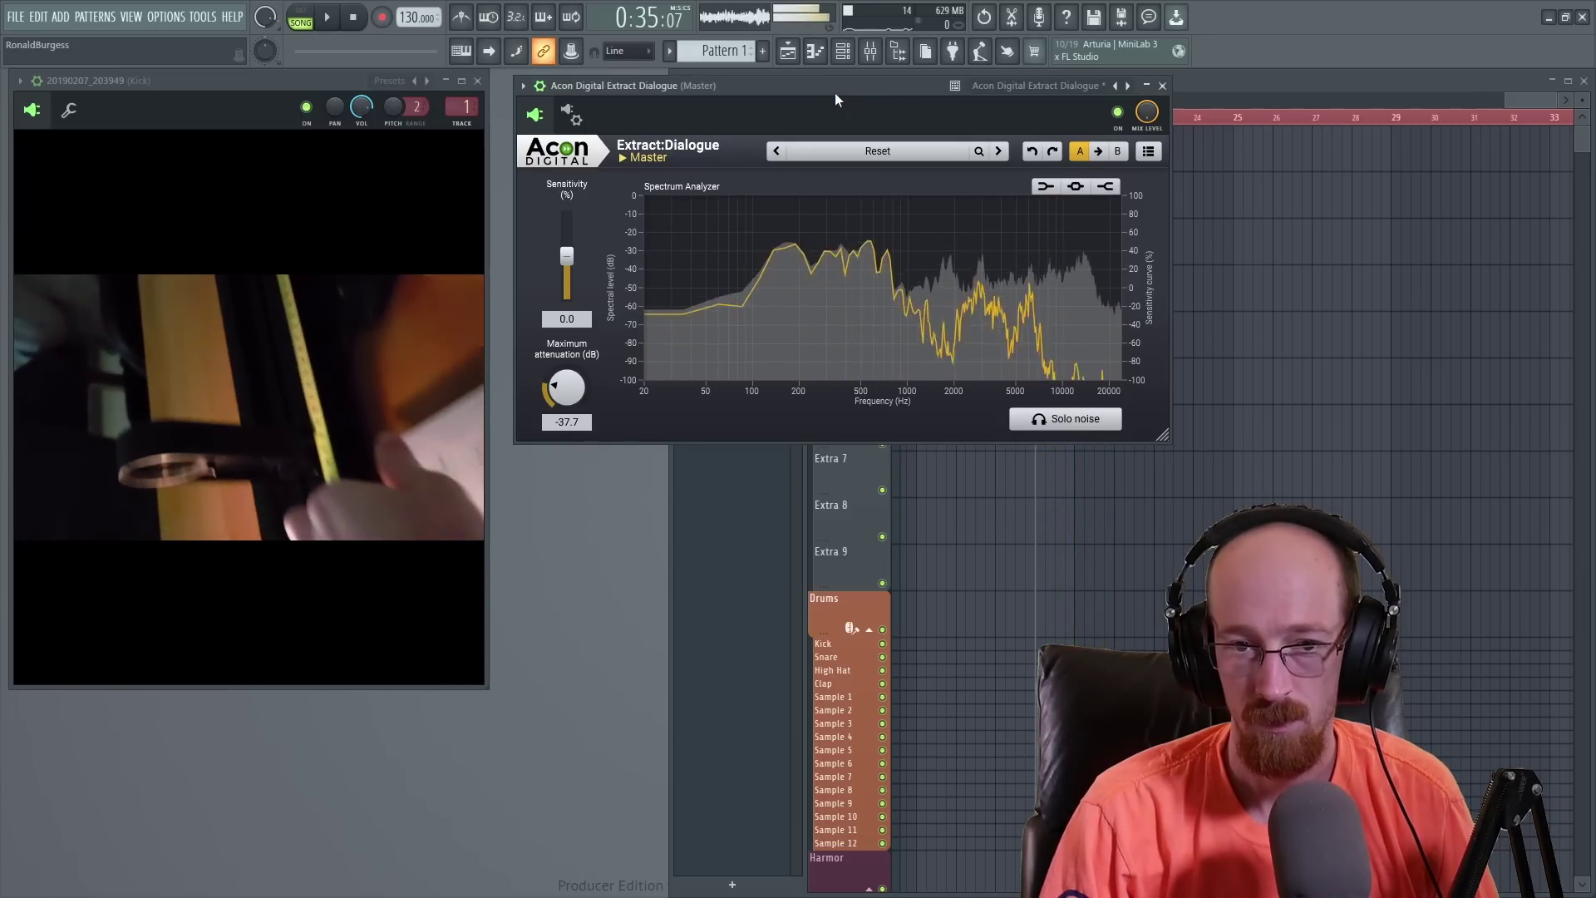
key(space)
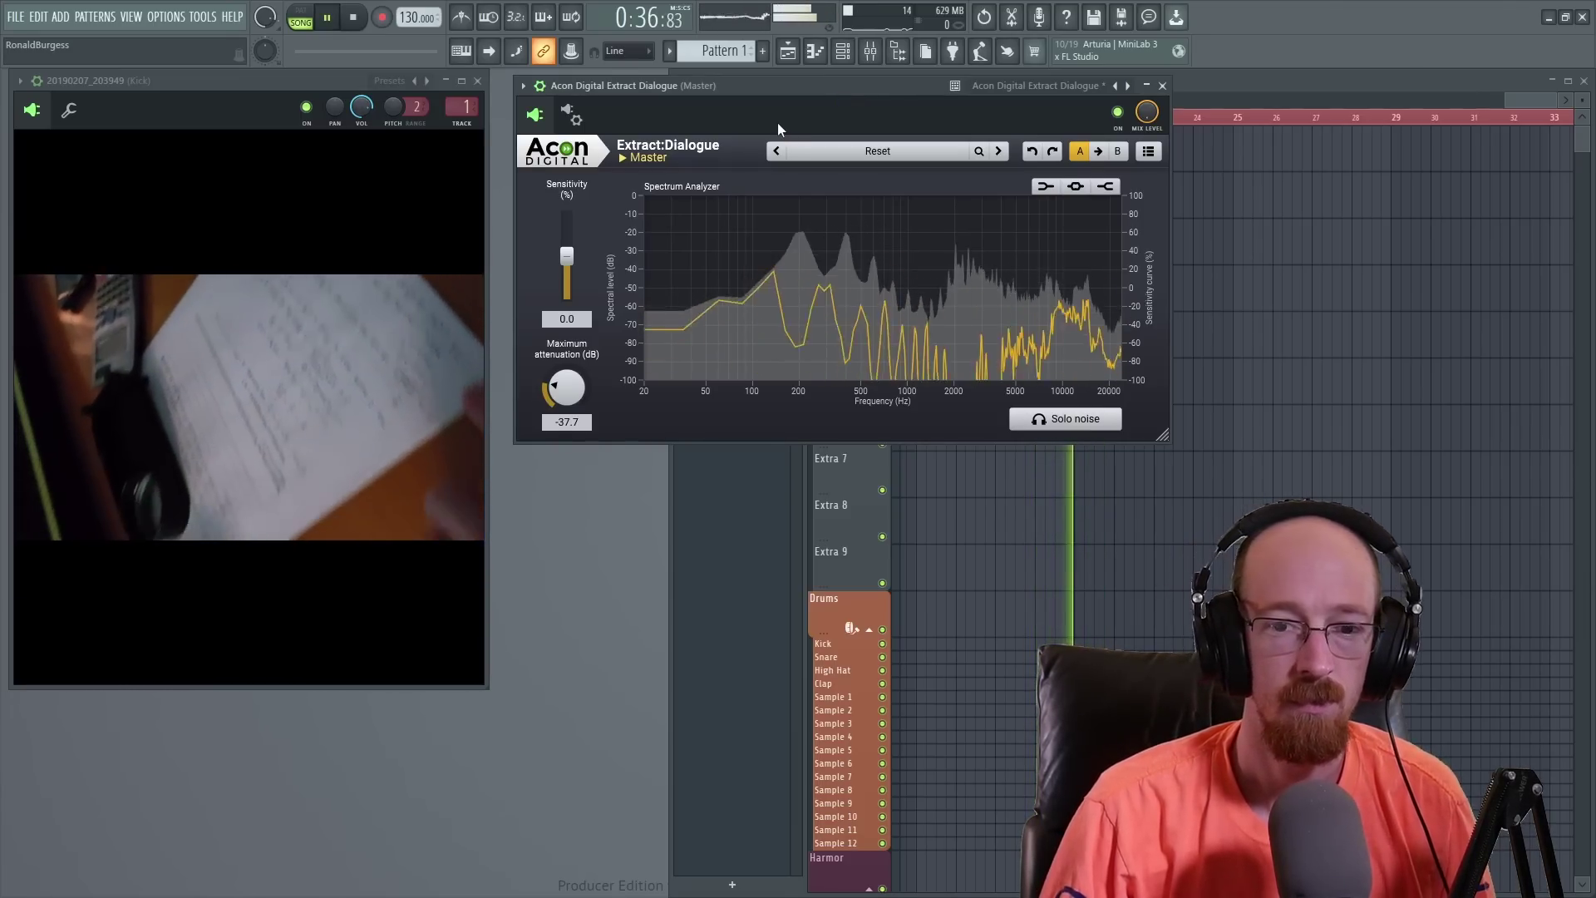
key(space)
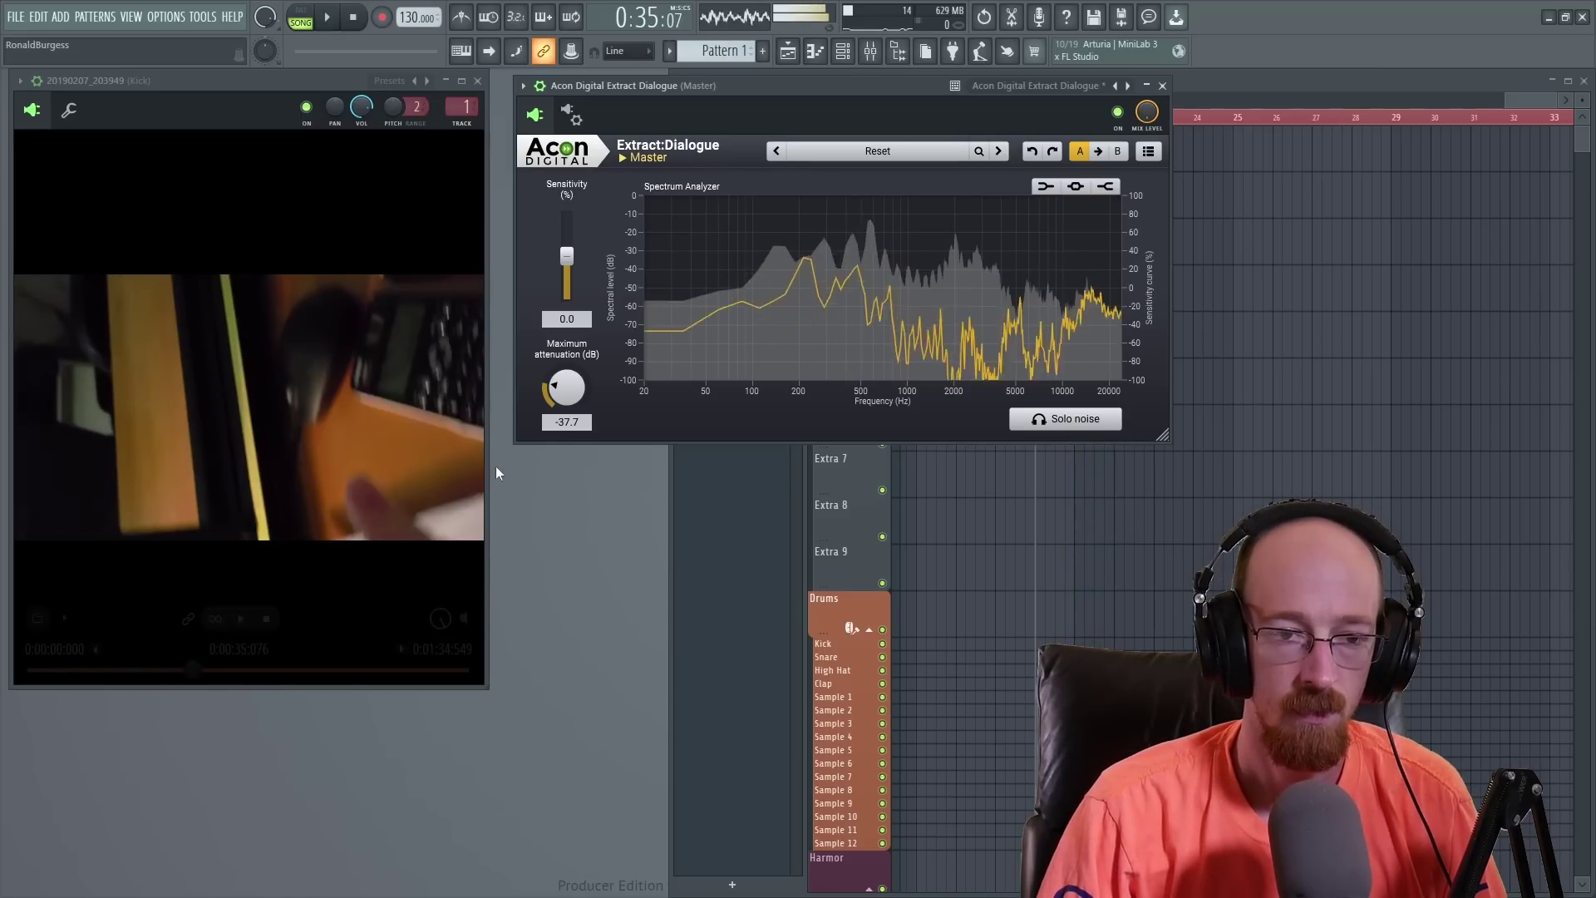
Step: Ease maximum attenuation further to -28.8 dB and listen to the result
drag(563, 389, 566, 379)
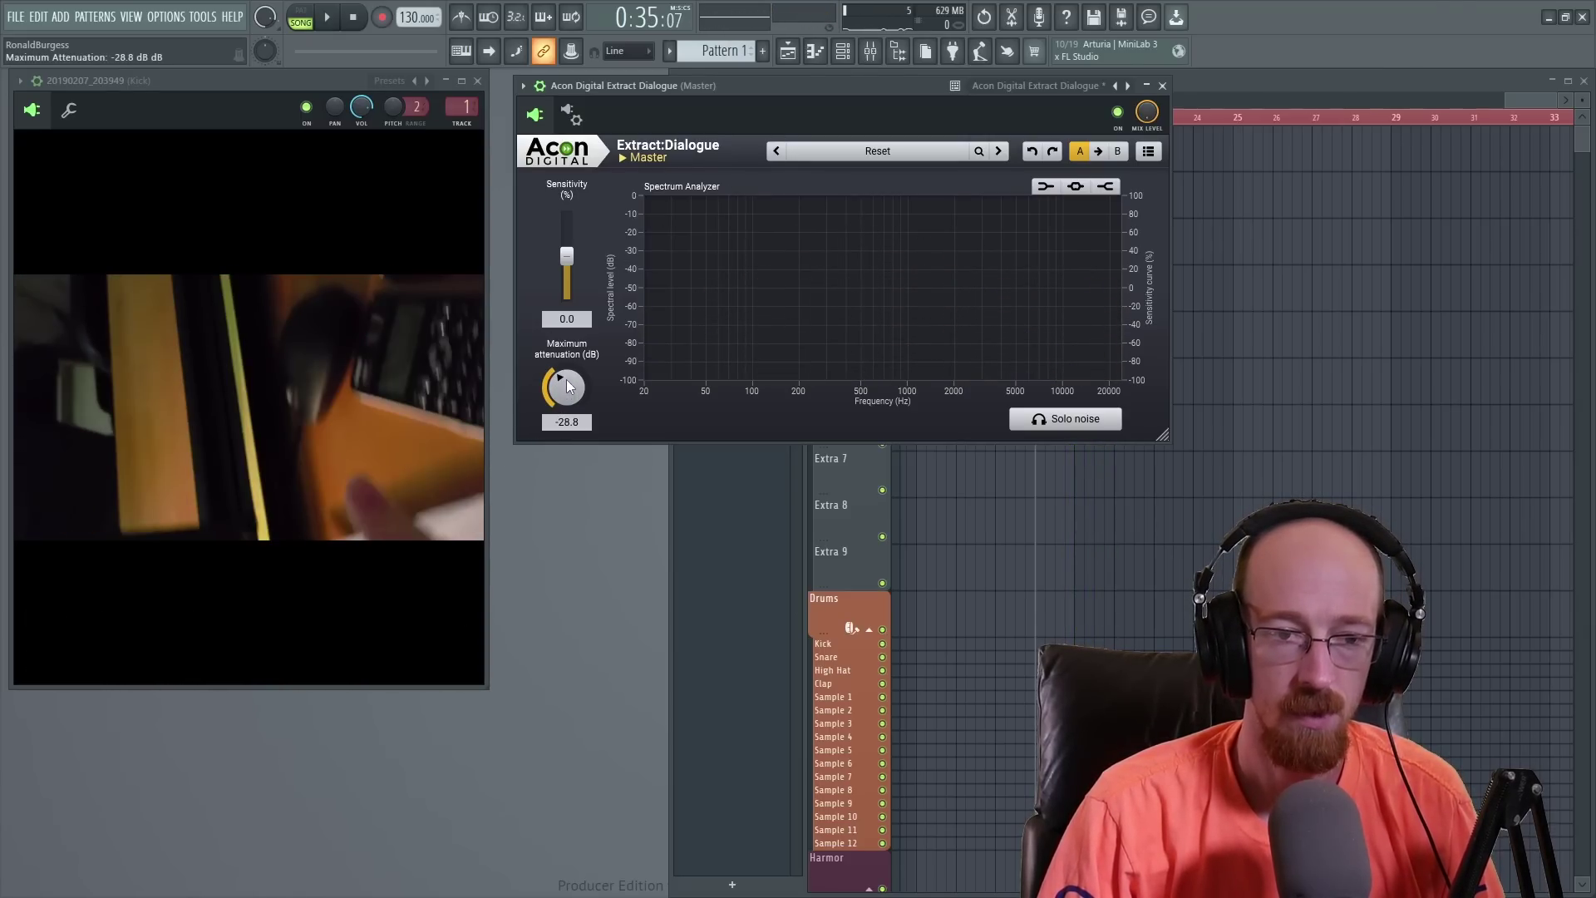
key(space)
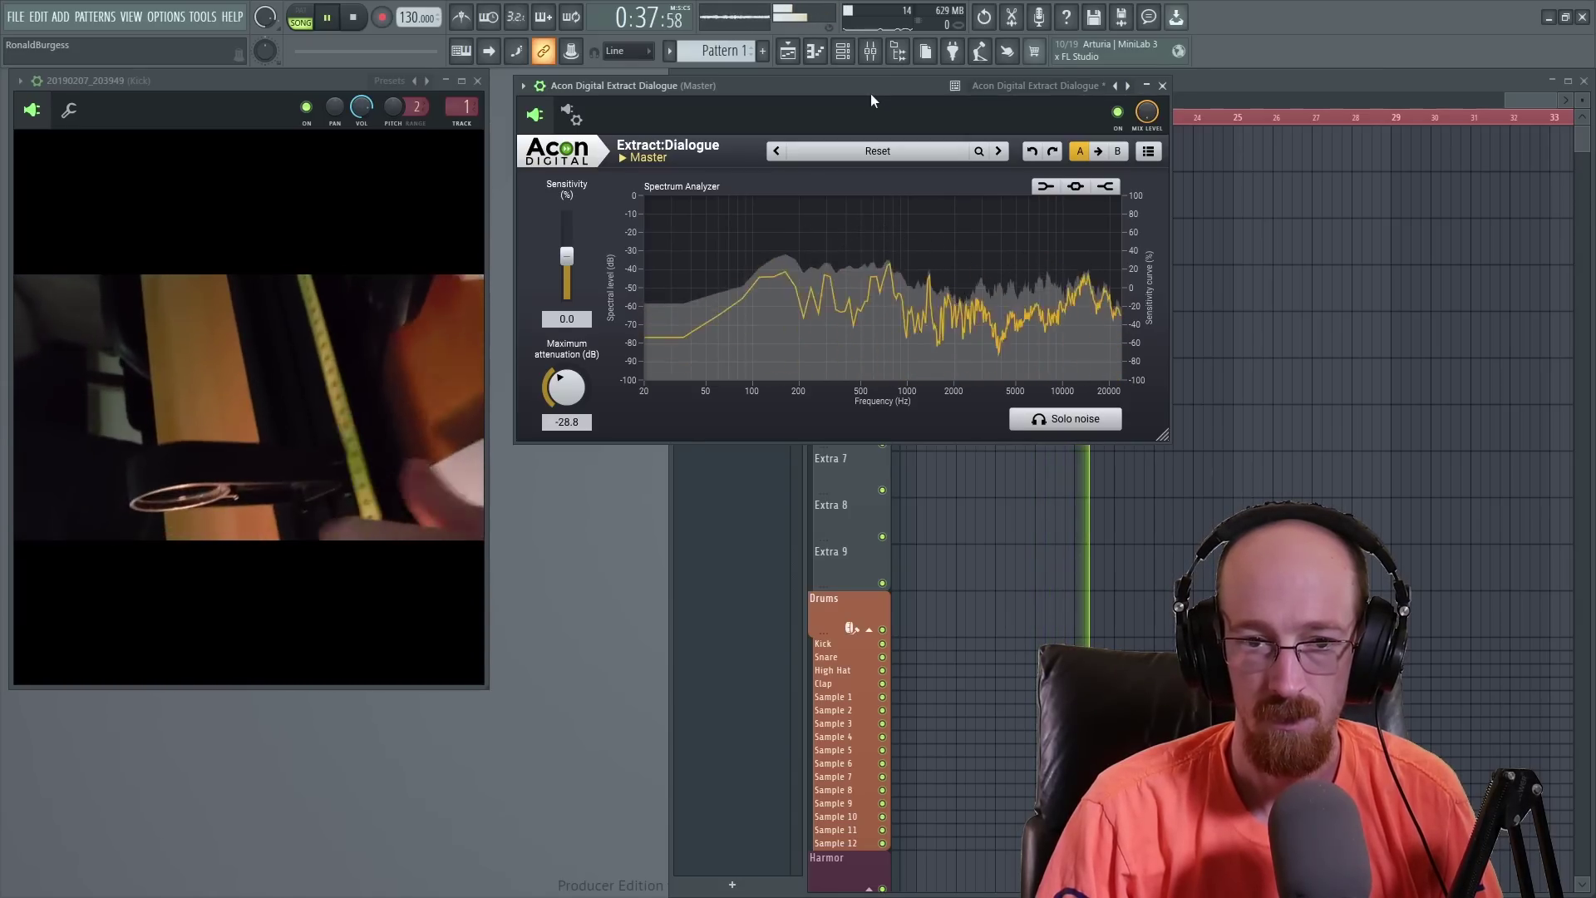
key(space)
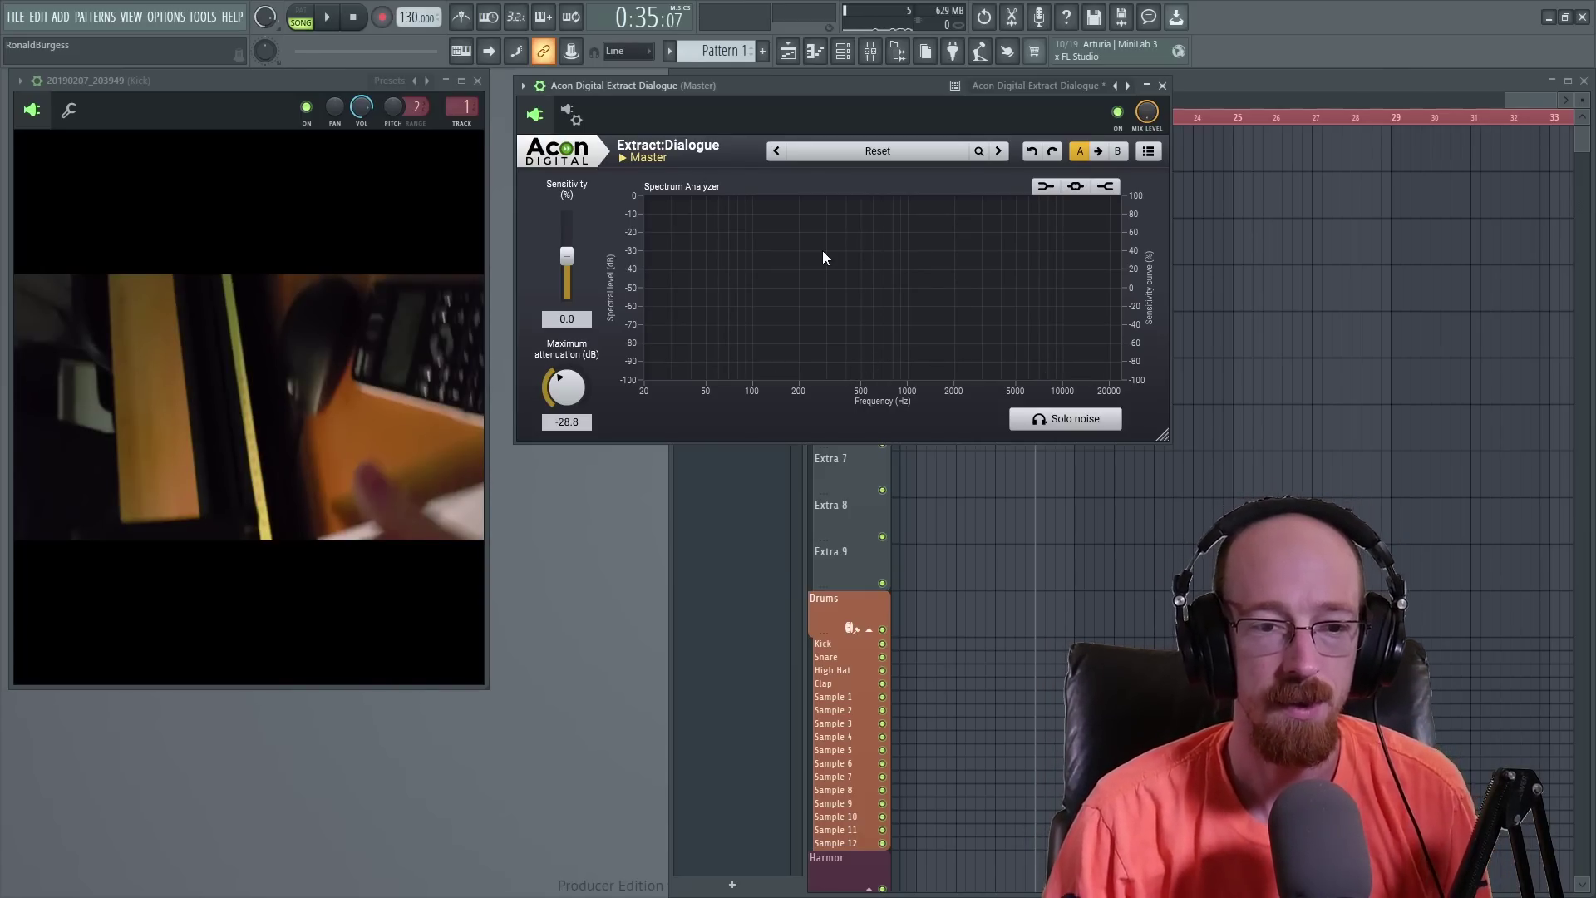
Step: Raise sensitivity to 1.9% and toggle the Low Shelf filter on, then back off
mouse_move(569, 257)
mouse_down()
mouse_move(571, 215)
mouse_move(569, 259)
mouse_up()
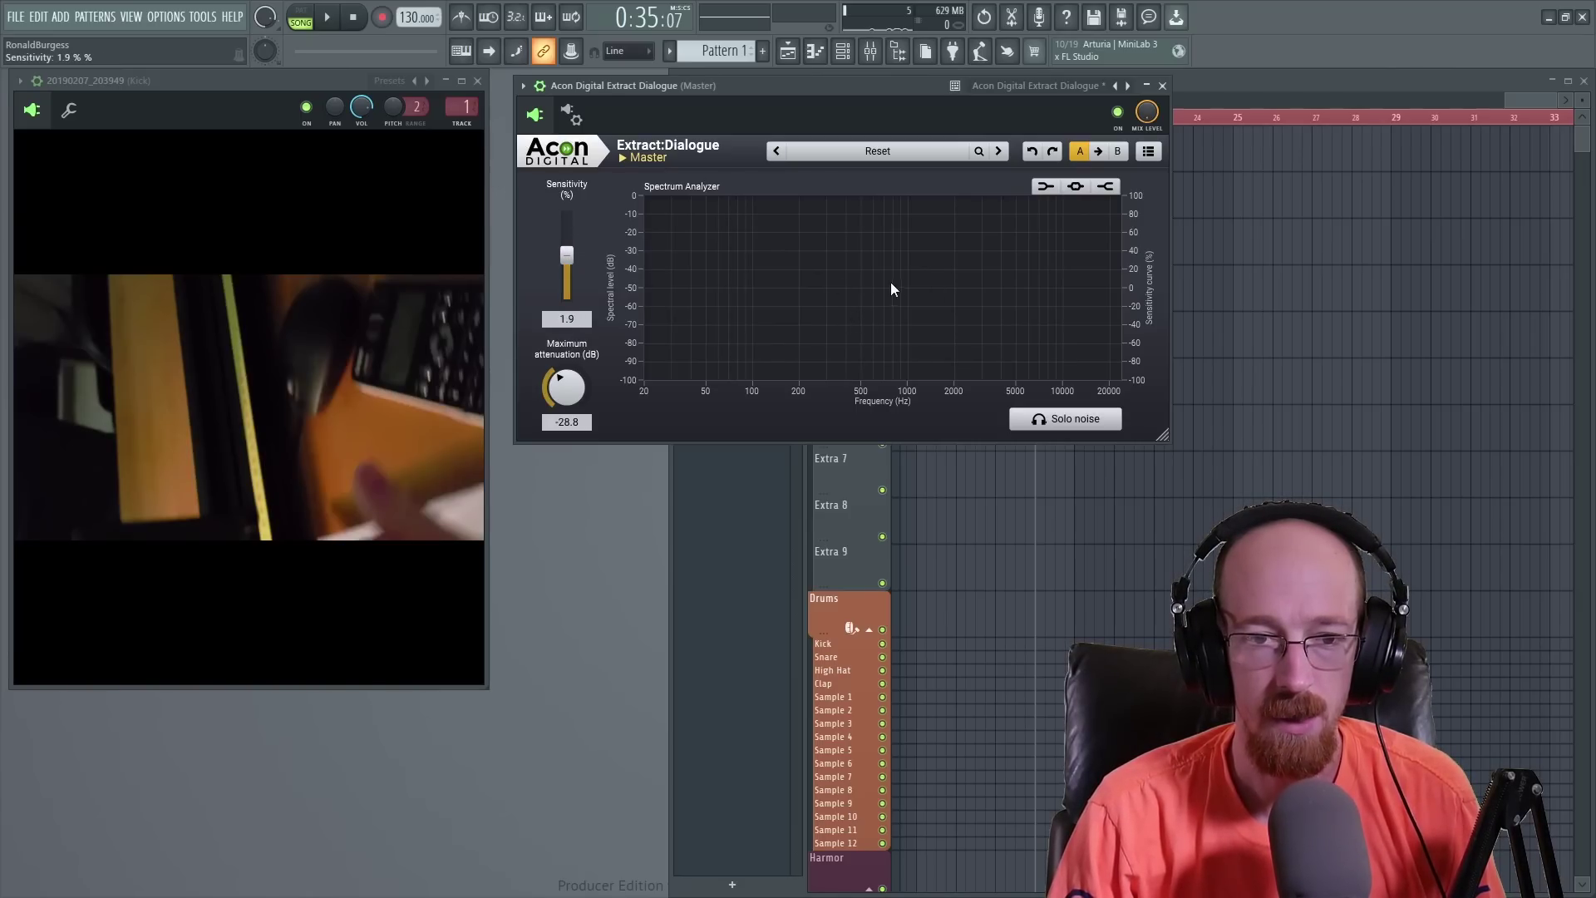
click(1045, 186)
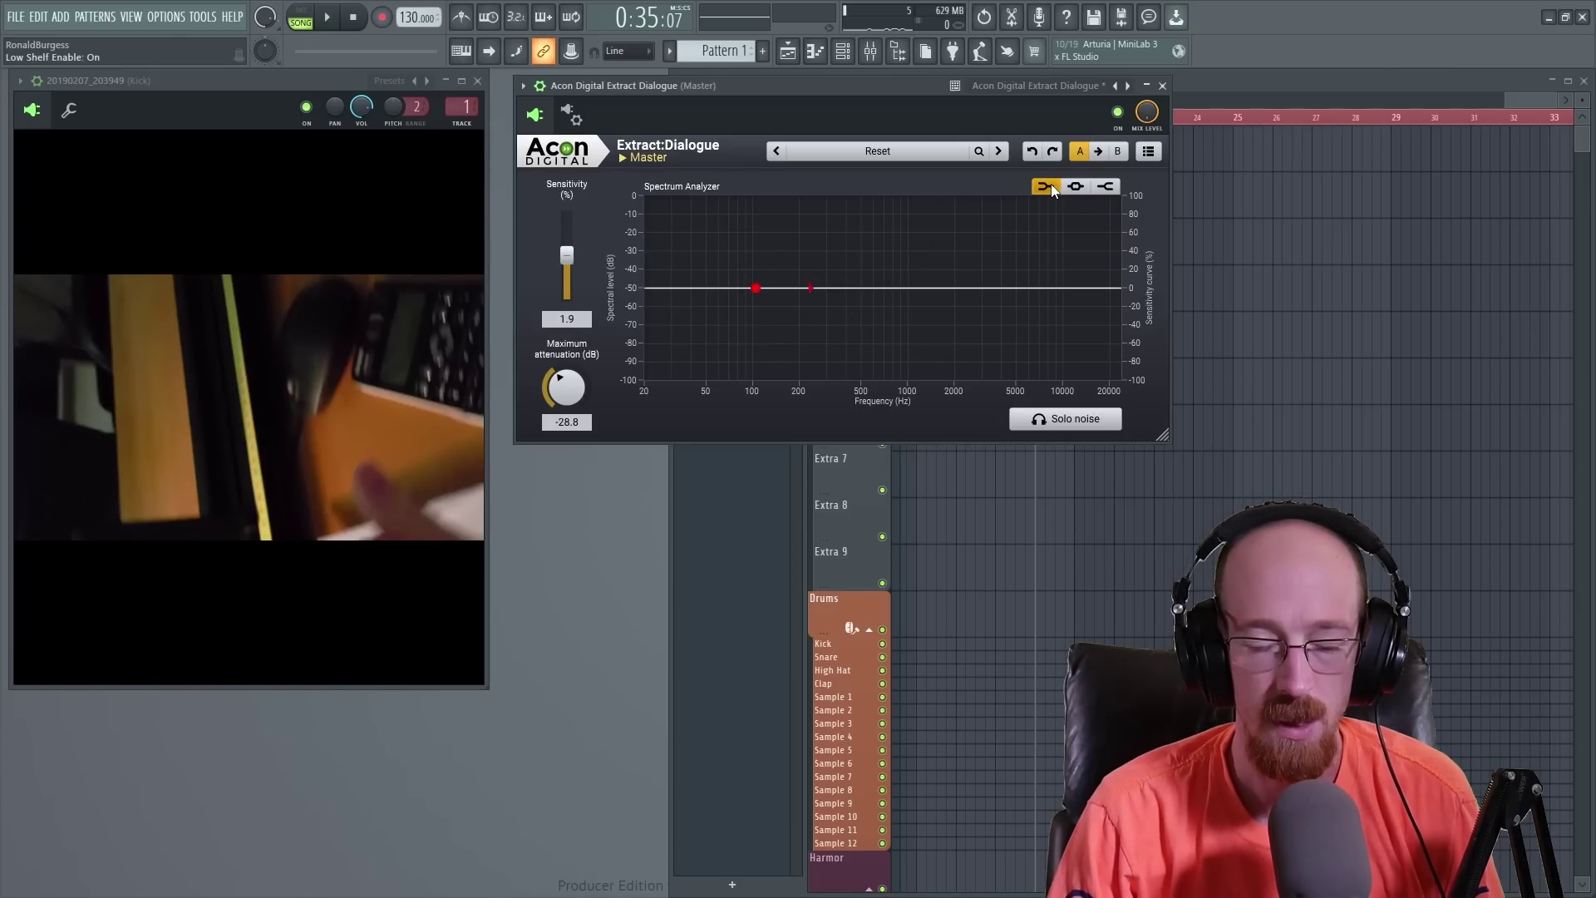
click(1049, 185)
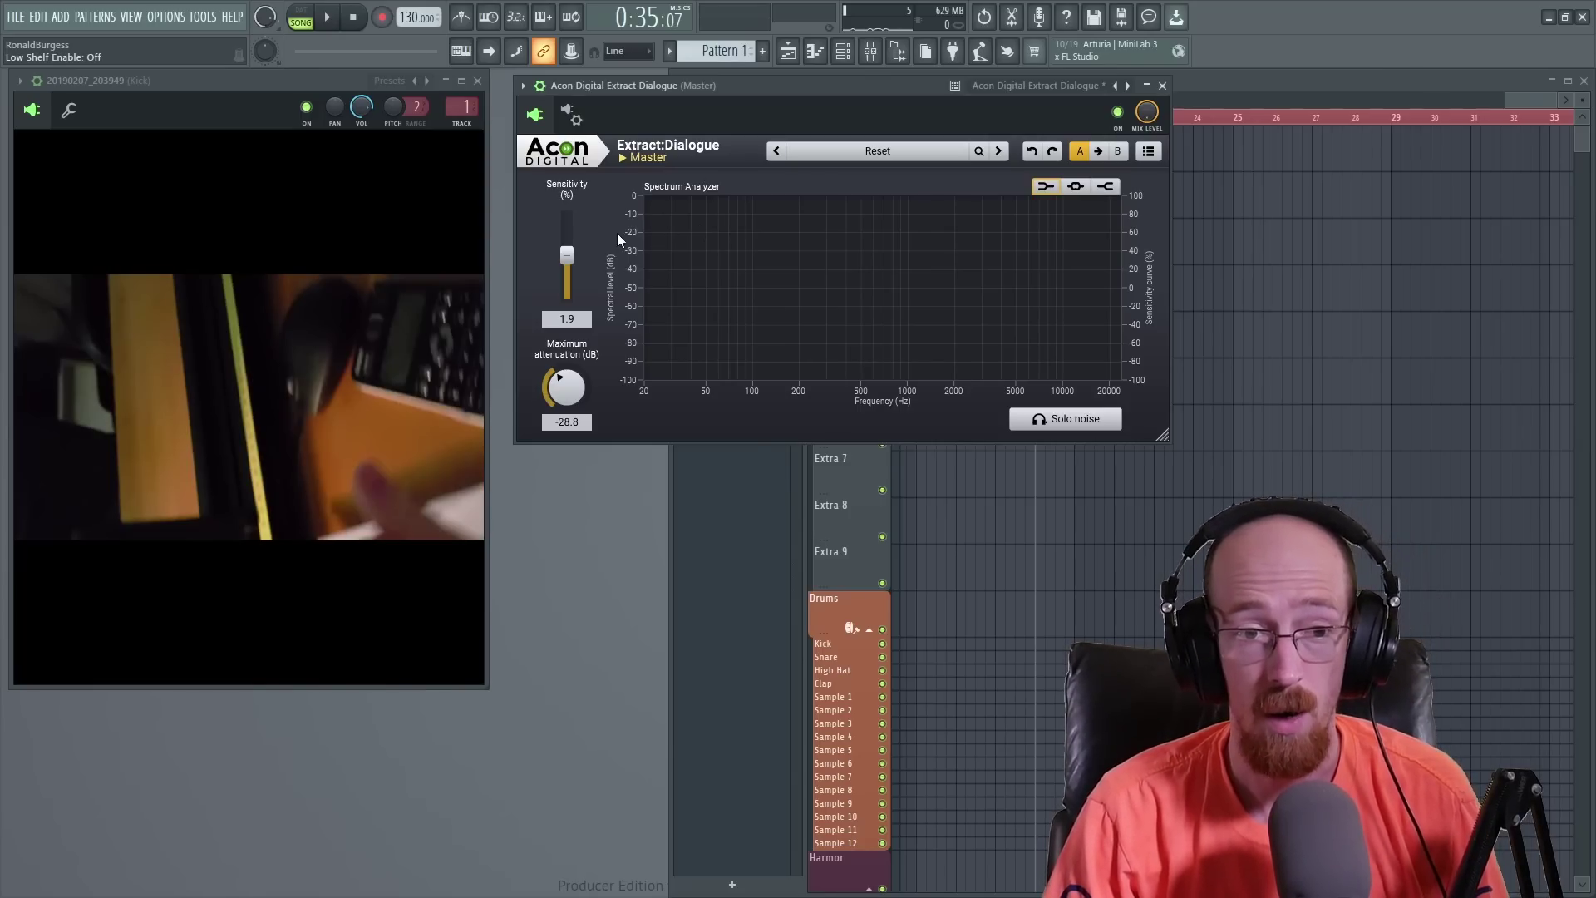
Step: Drop Extract:Dialogue's sensitivity to -100% and listen to the clip
drag(567, 256, 566, 301)
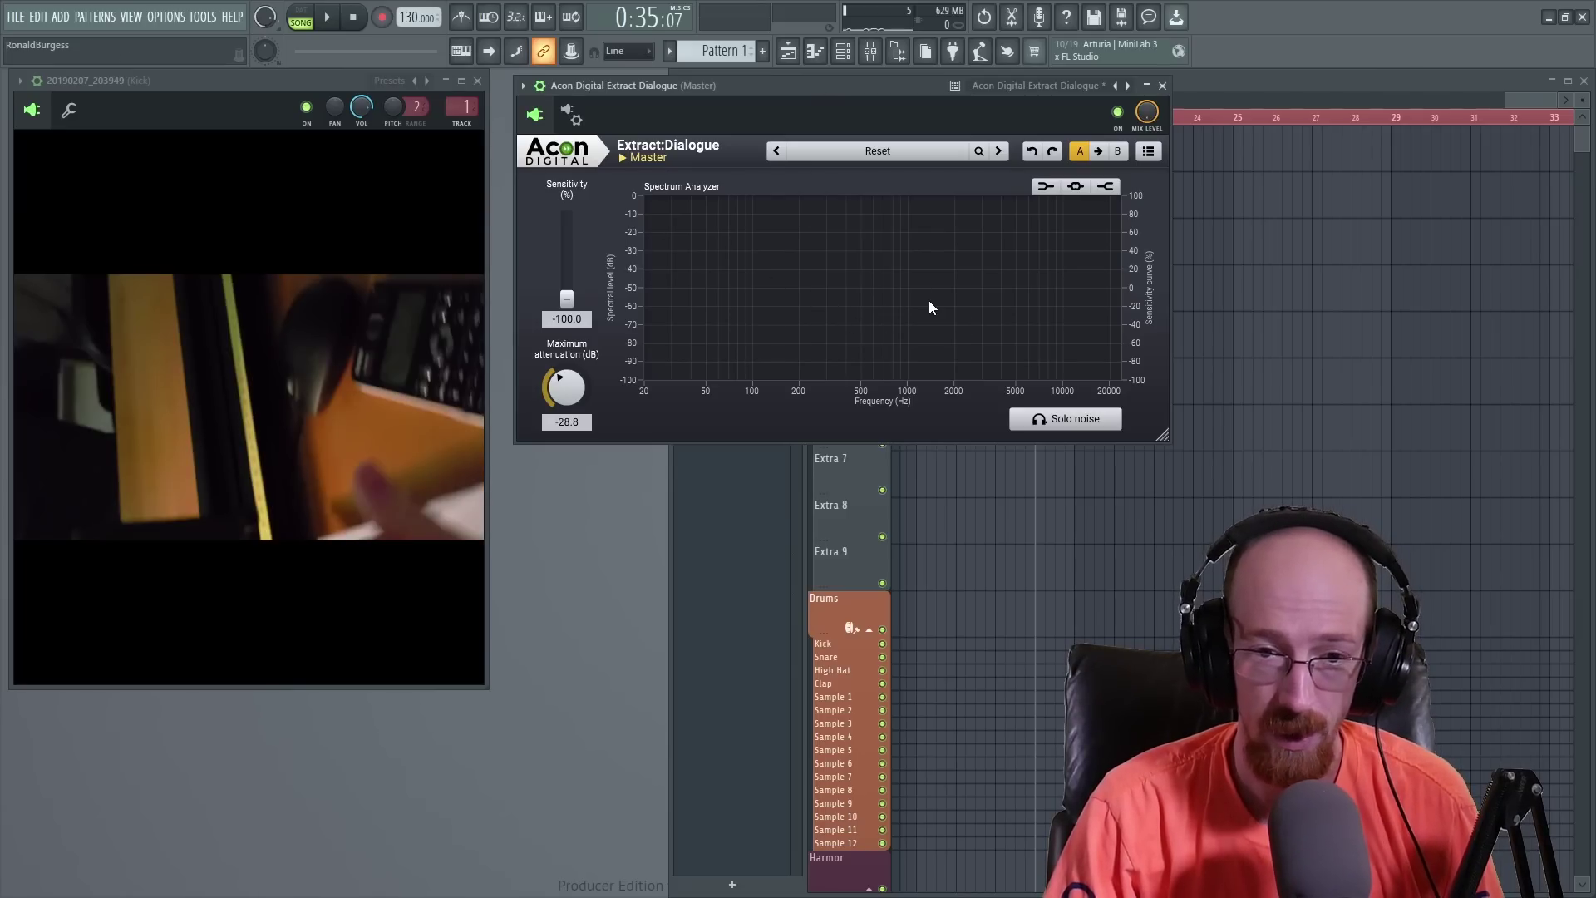
key(space)
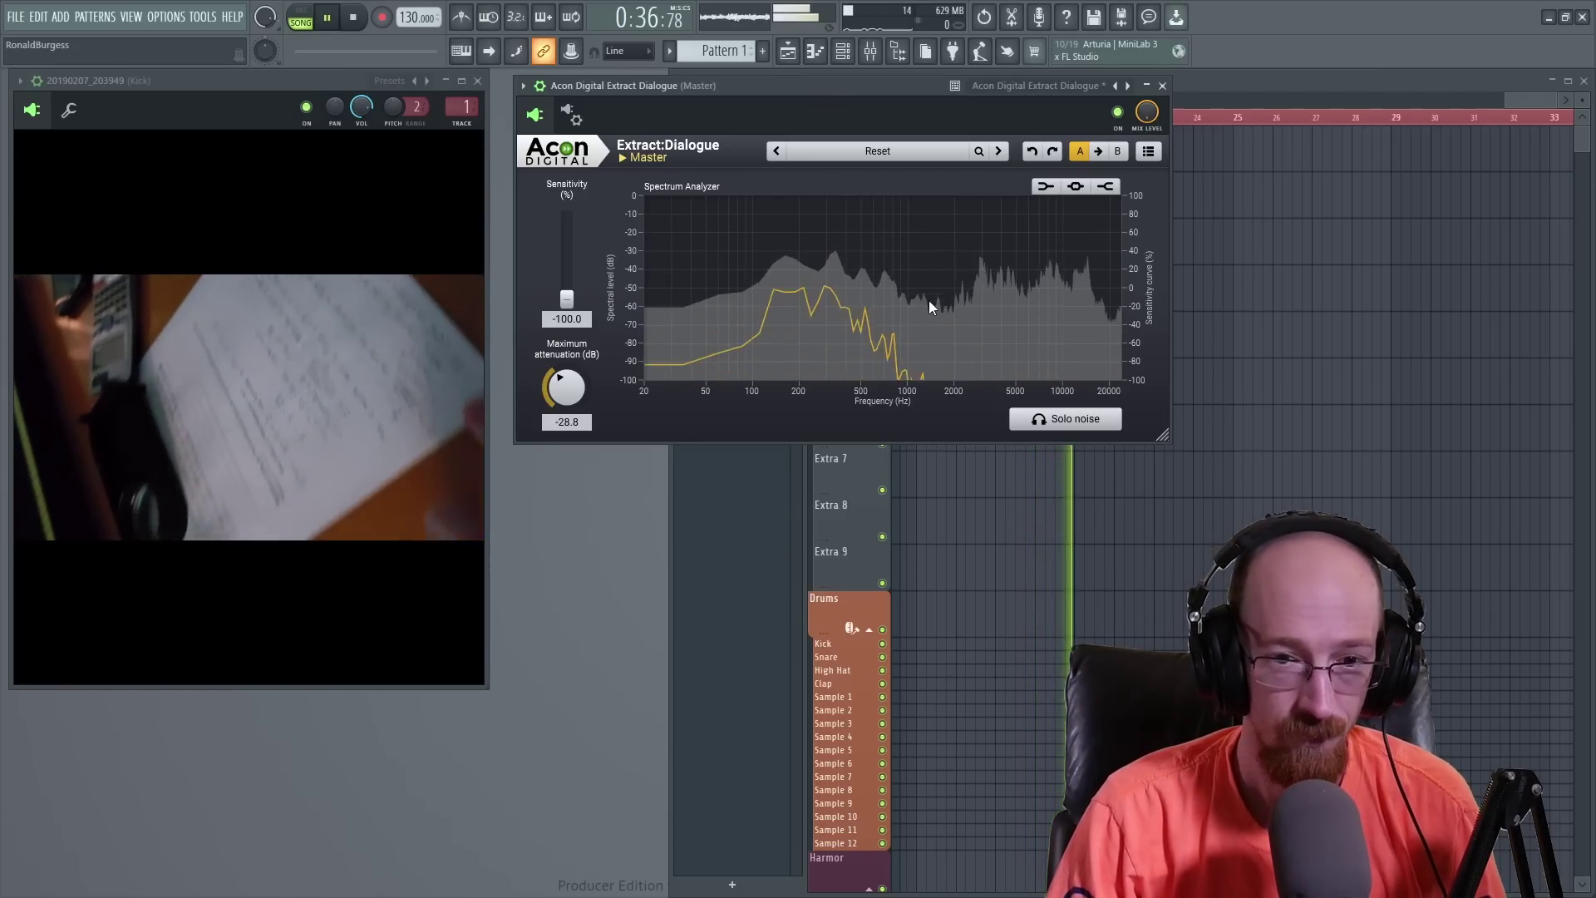
key(space)
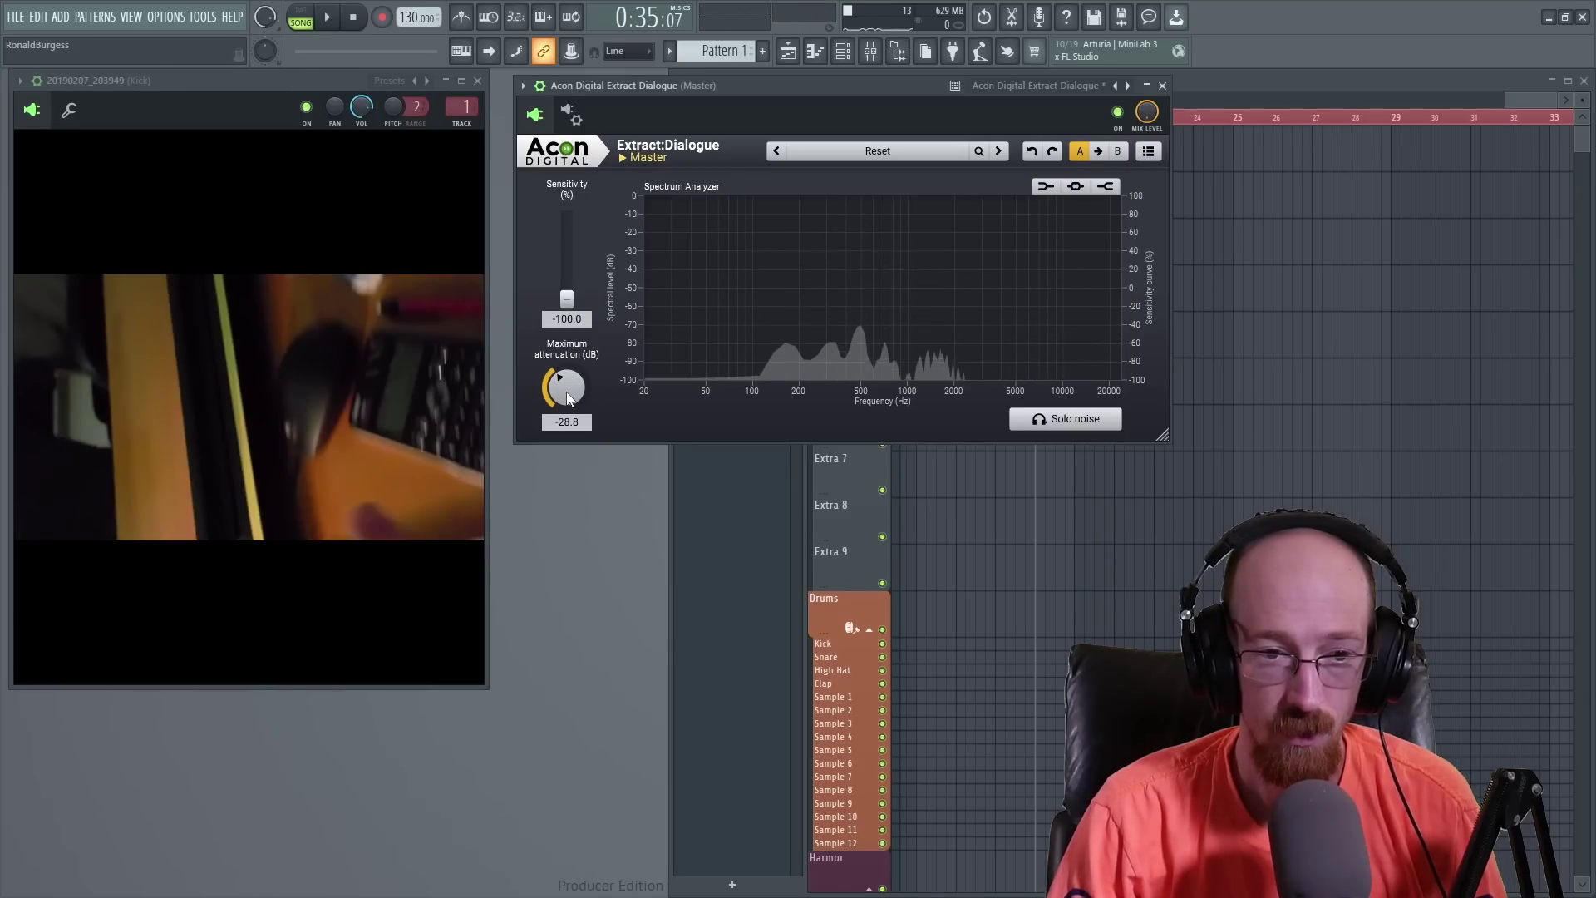
Step: Set maximum attenuation to -42.1 dB and sensitivity to -34.6%, then play the clip
drag(566, 391, 565, 436)
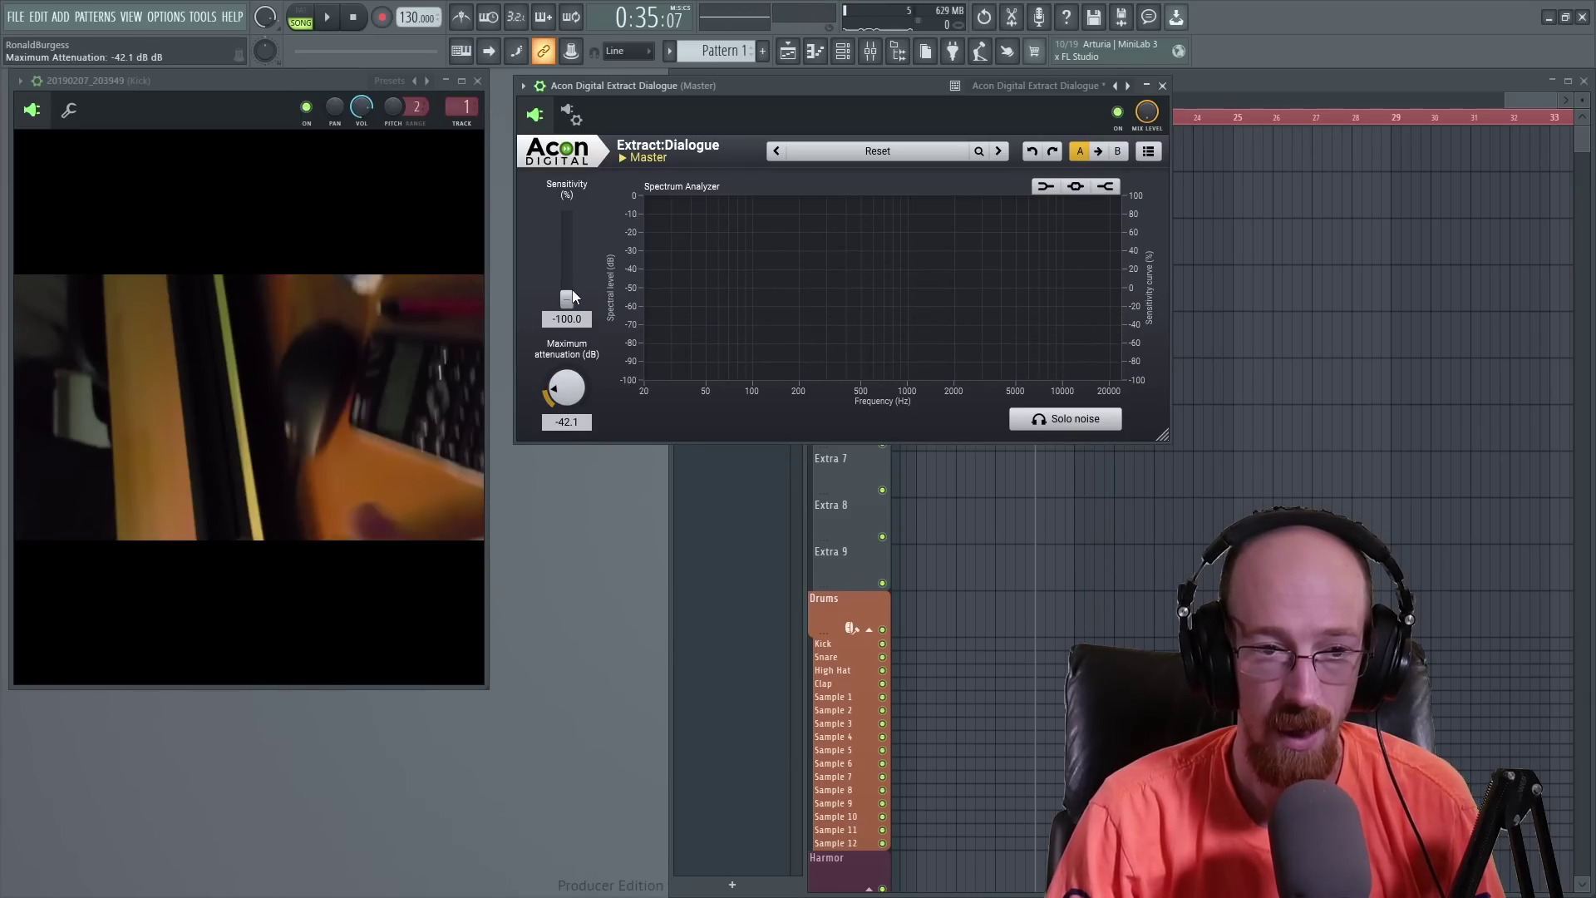
drag(572, 298, 568, 277)
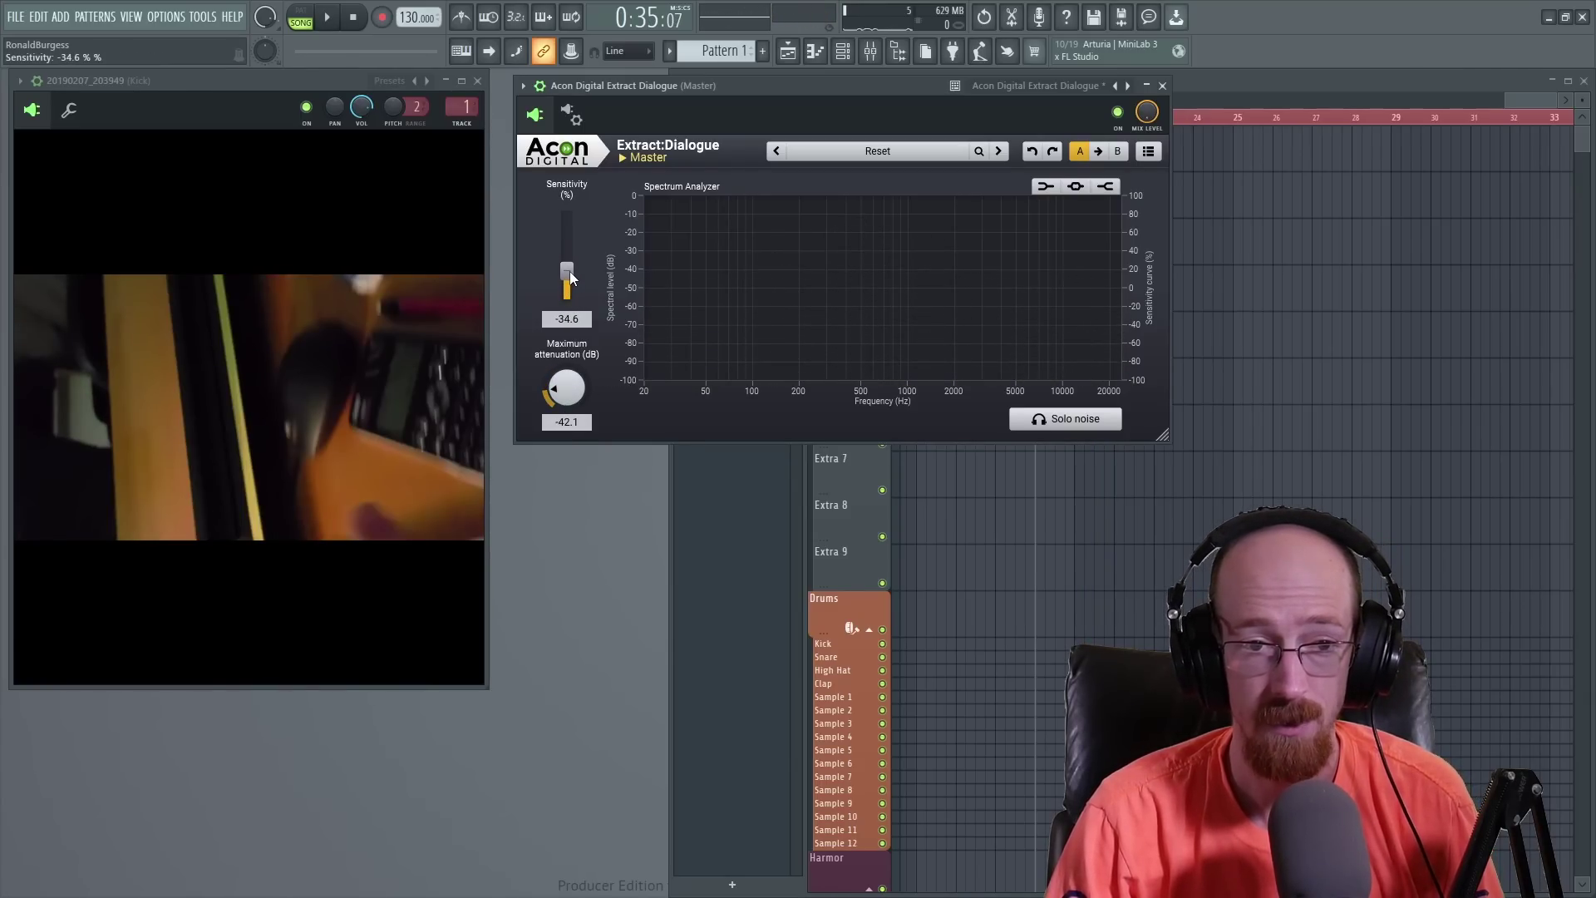
key(space)
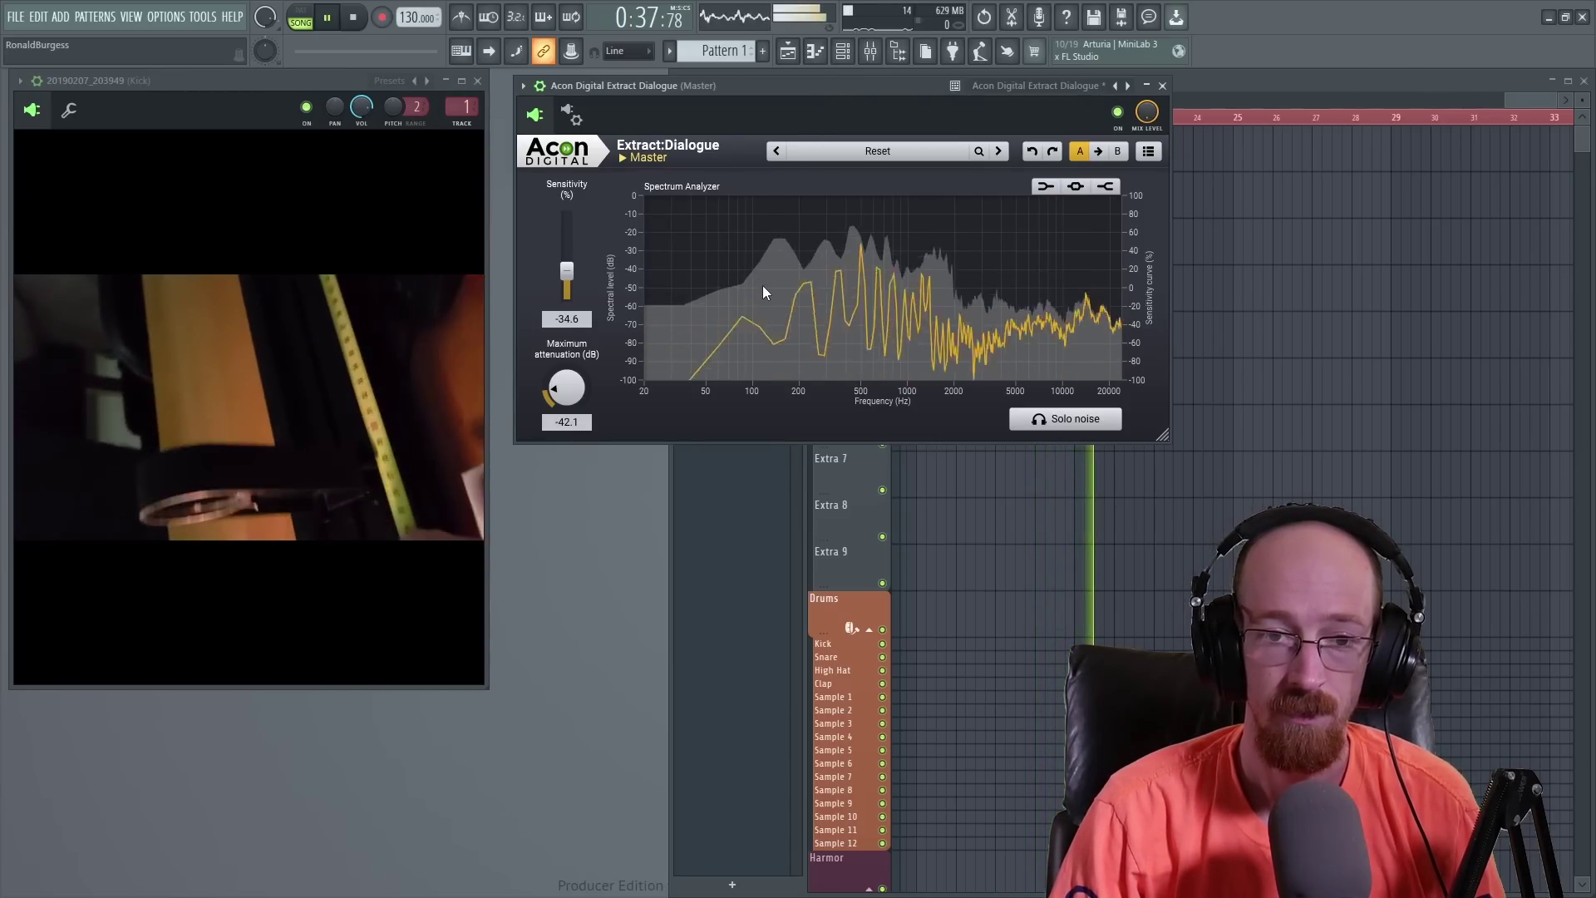
Step: Set maximum attenuation to -44.6 dB and sensitivity to 100%, then preview the clip
key(space)
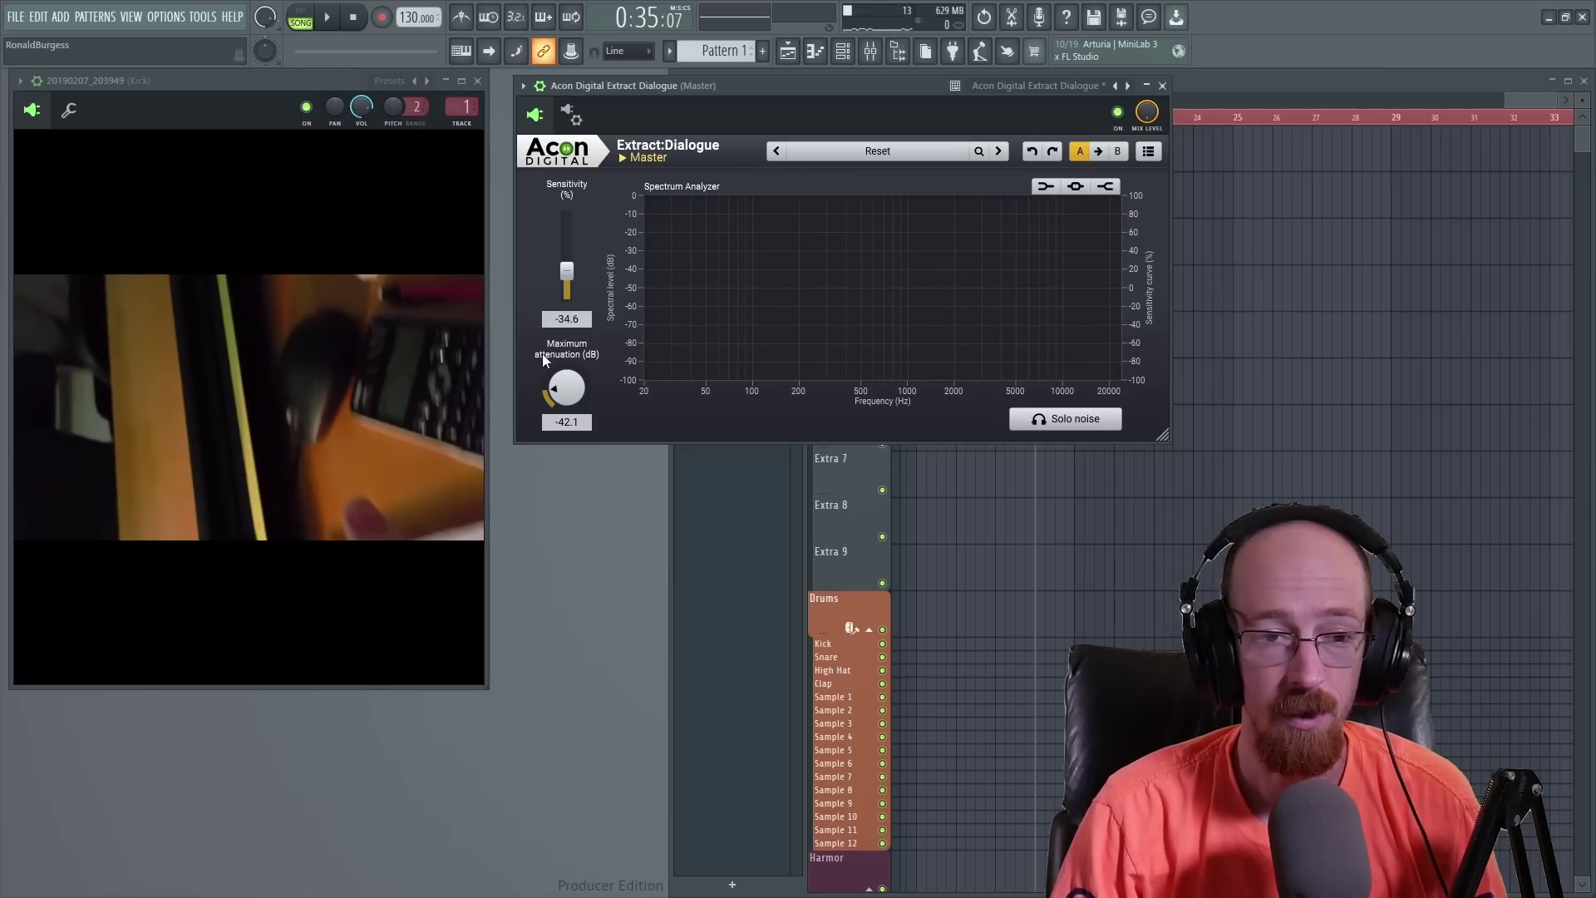
drag(573, 403, 572, 396)
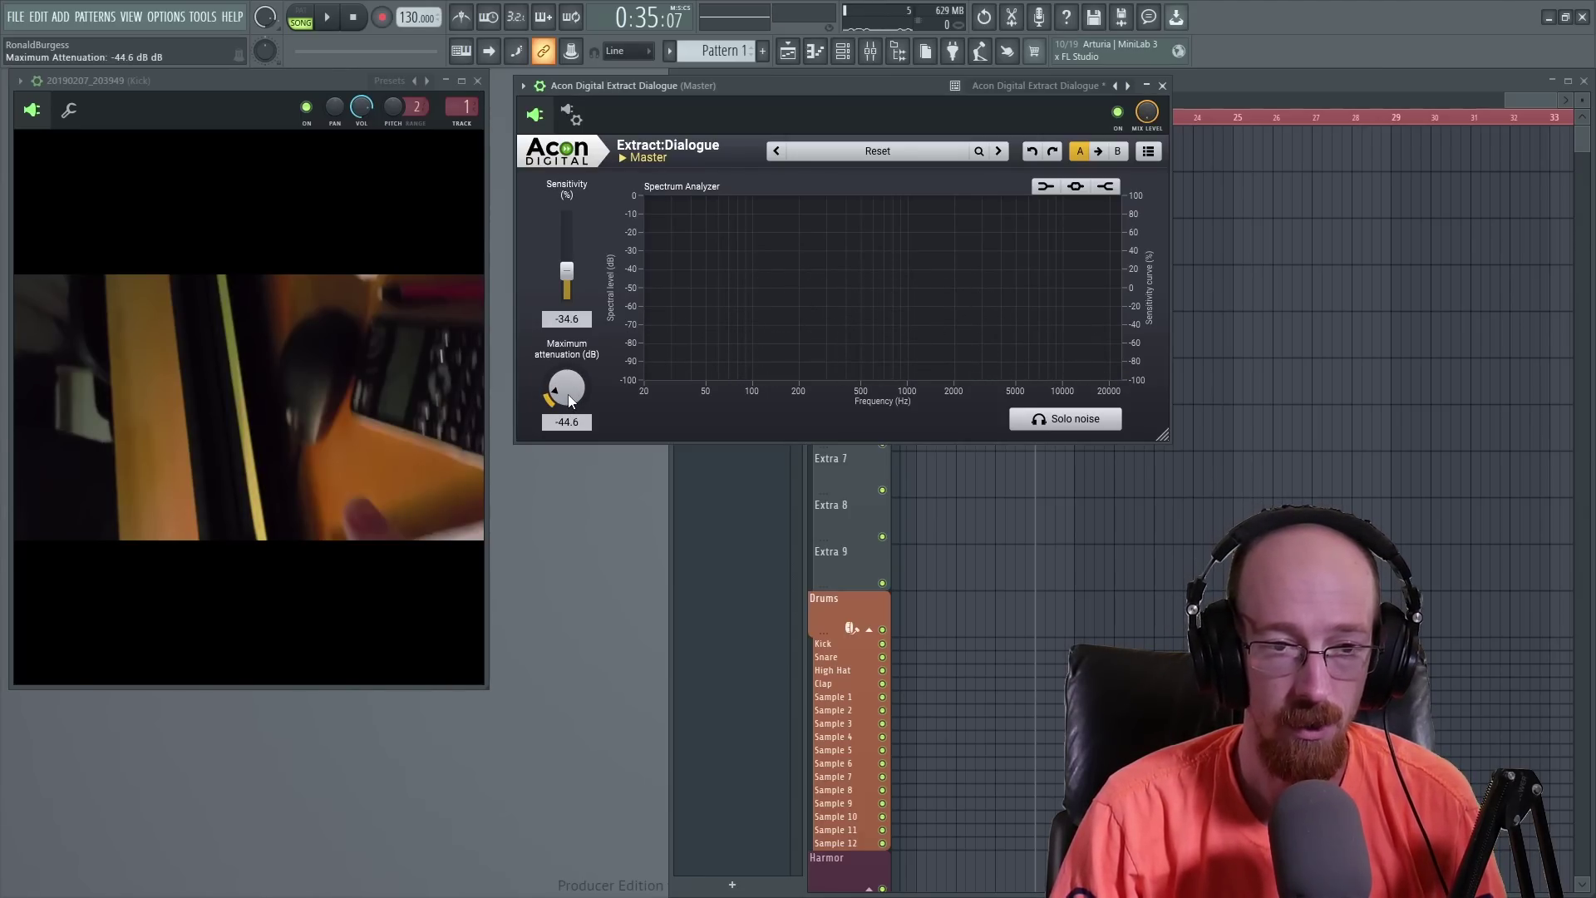
drag(565, 276, 571, 210)
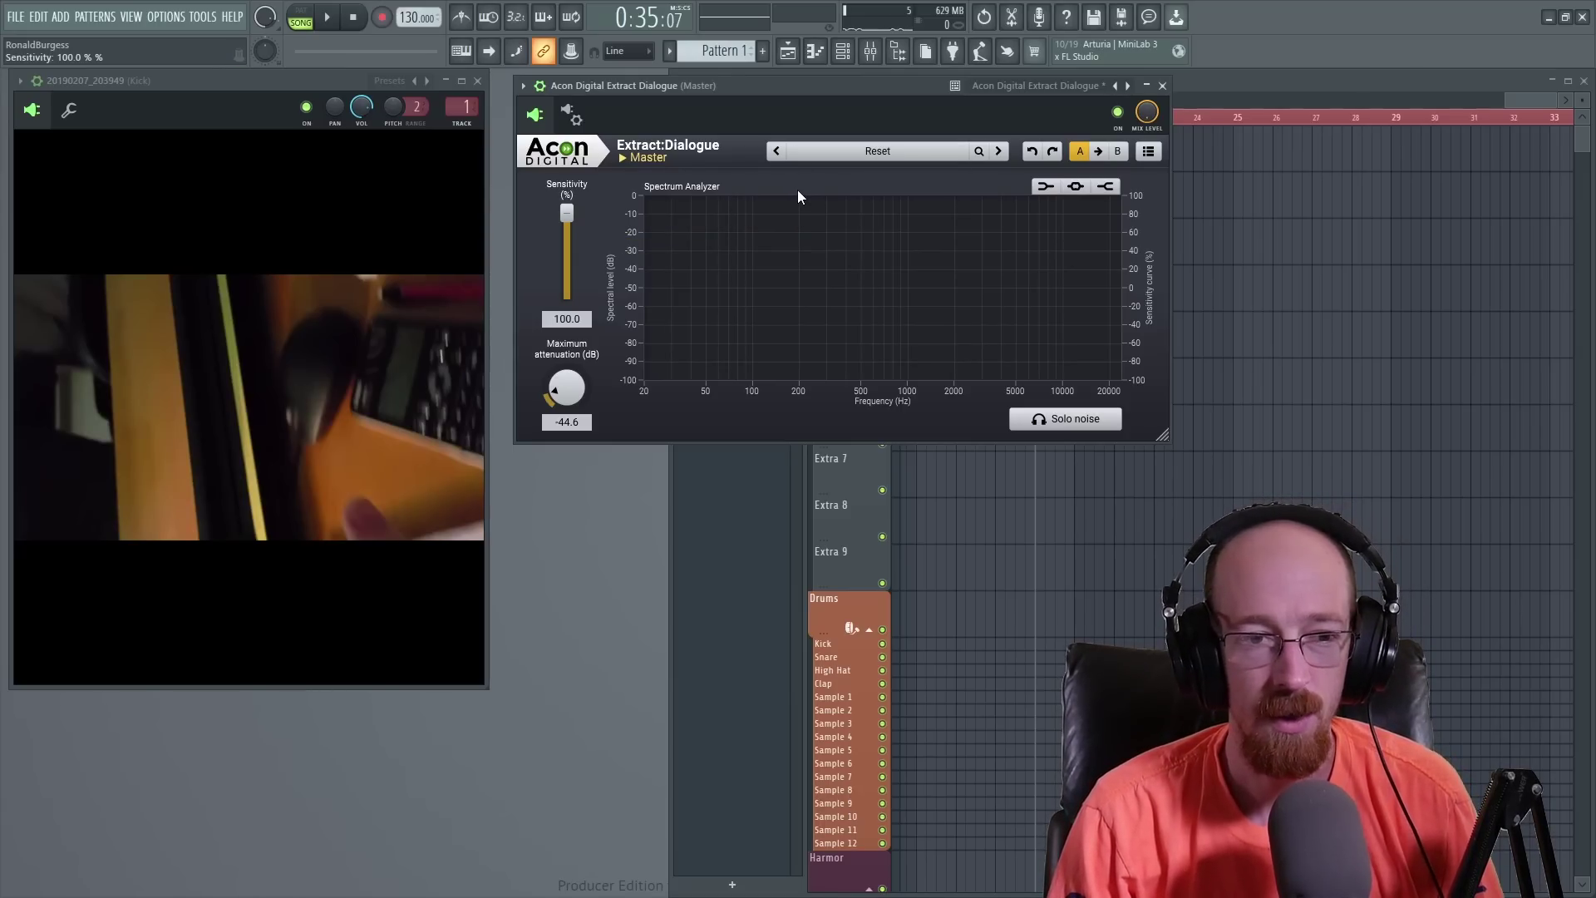
key(space)
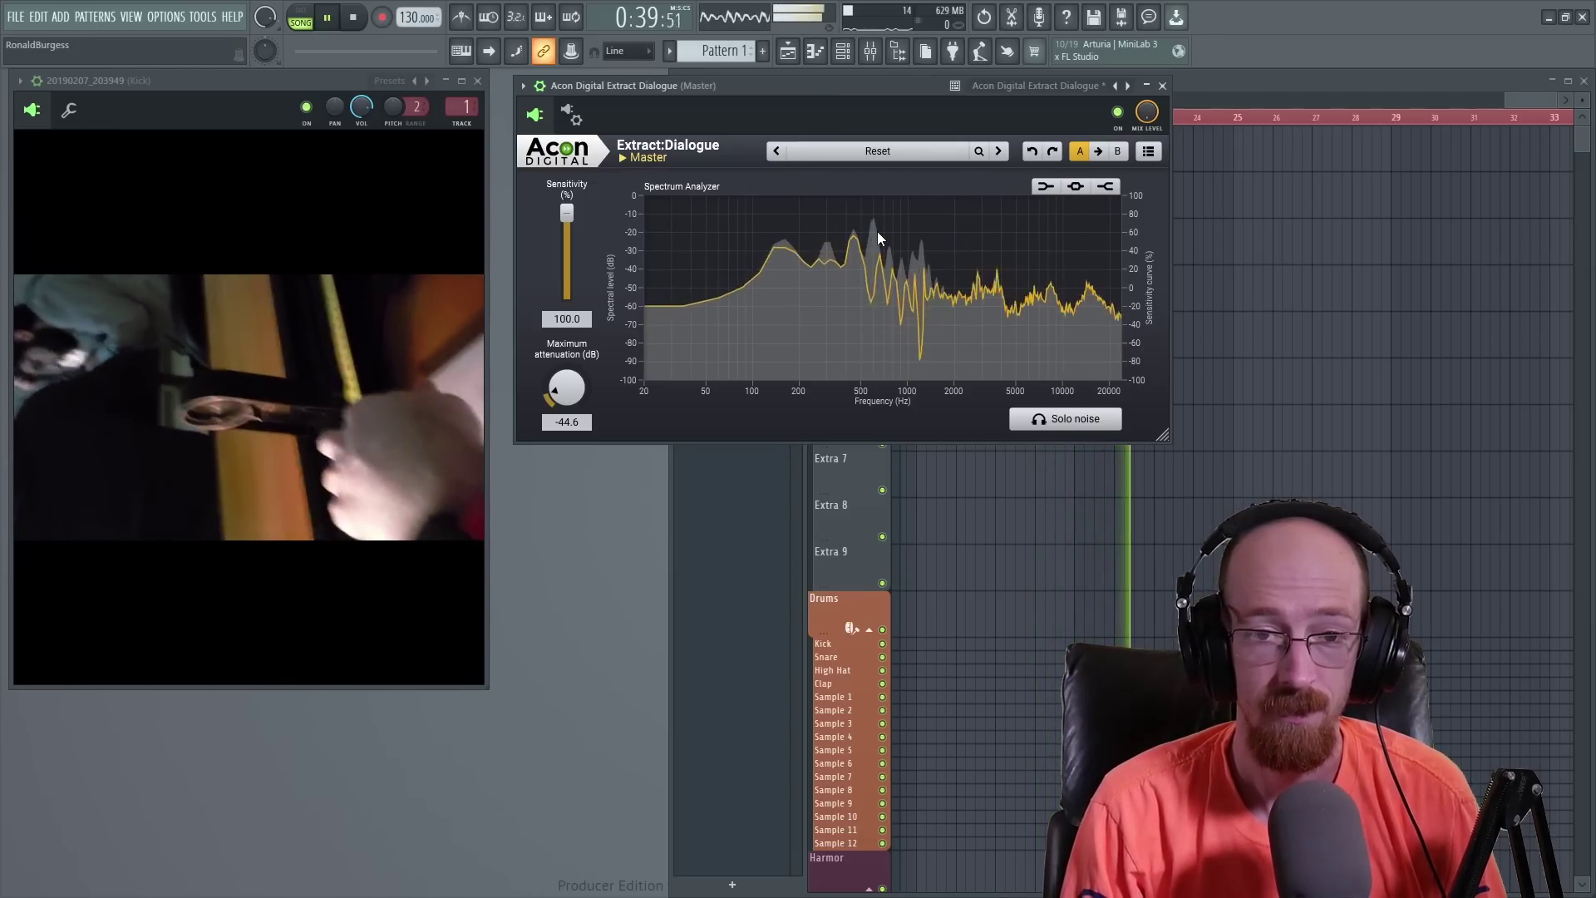
key(space)
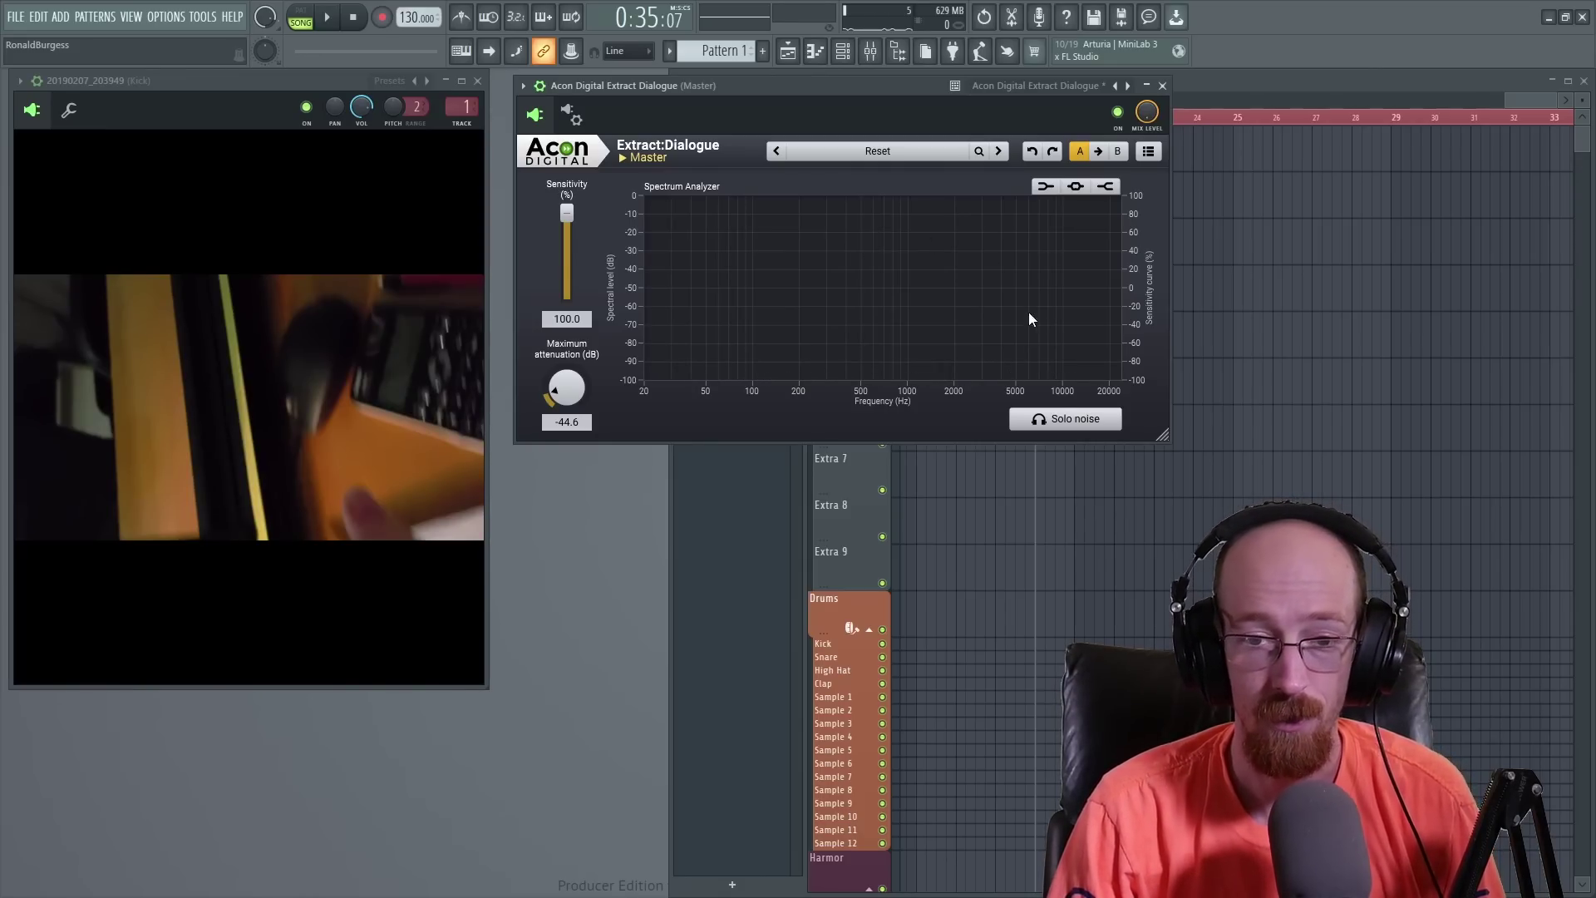
Step: Turn on Solo noise, listen to the removed noise, then lower sensitivity to 69.2%
click(1076, 420)
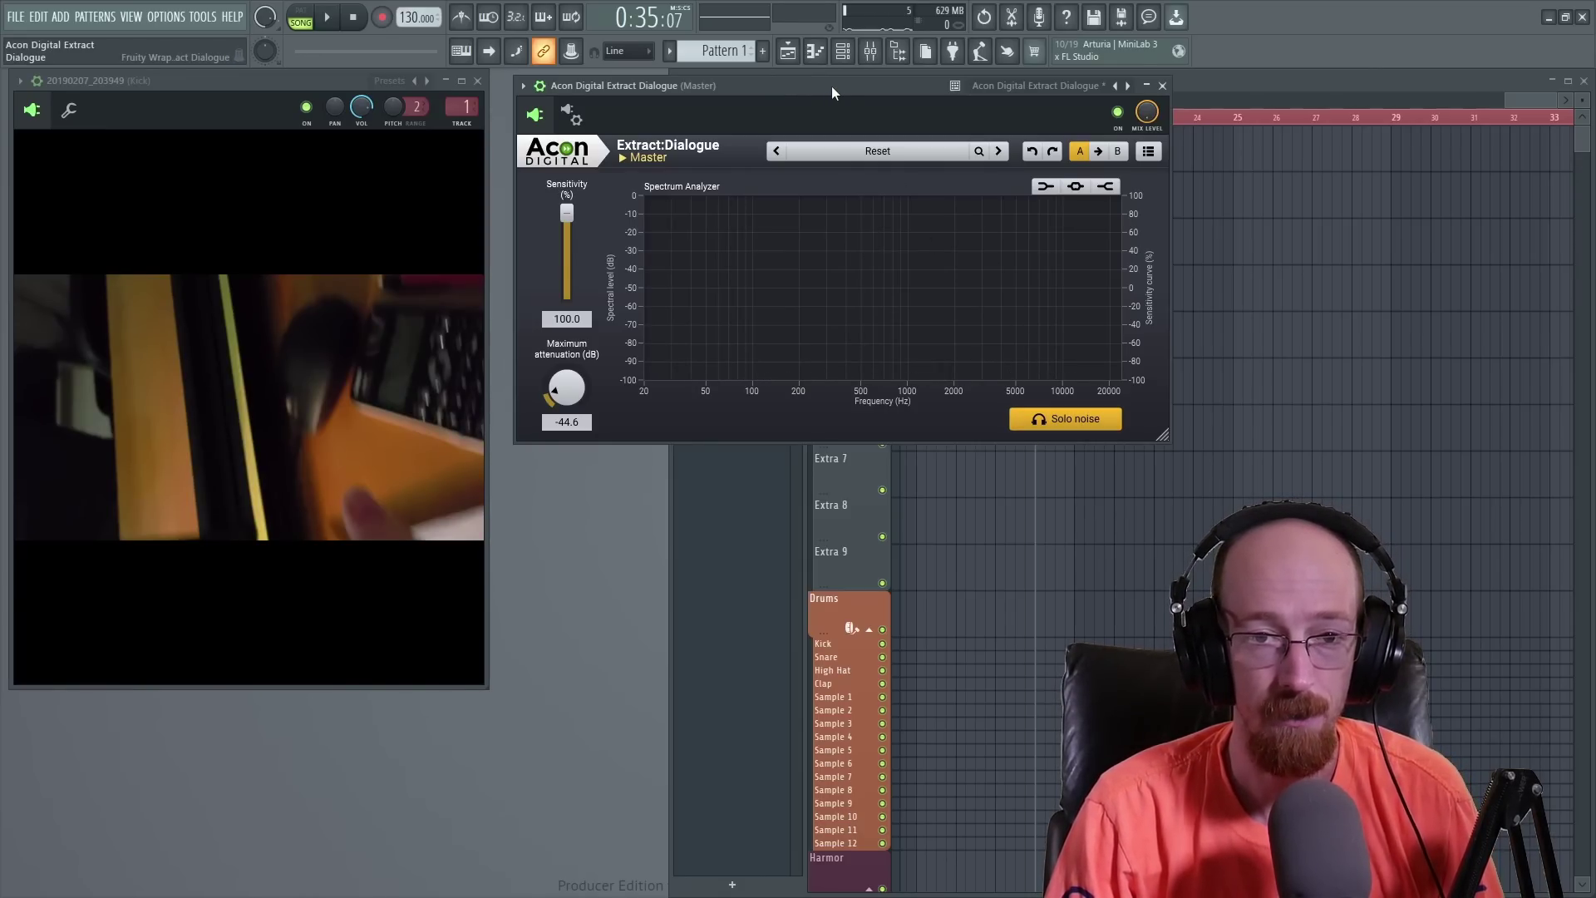
key(space)
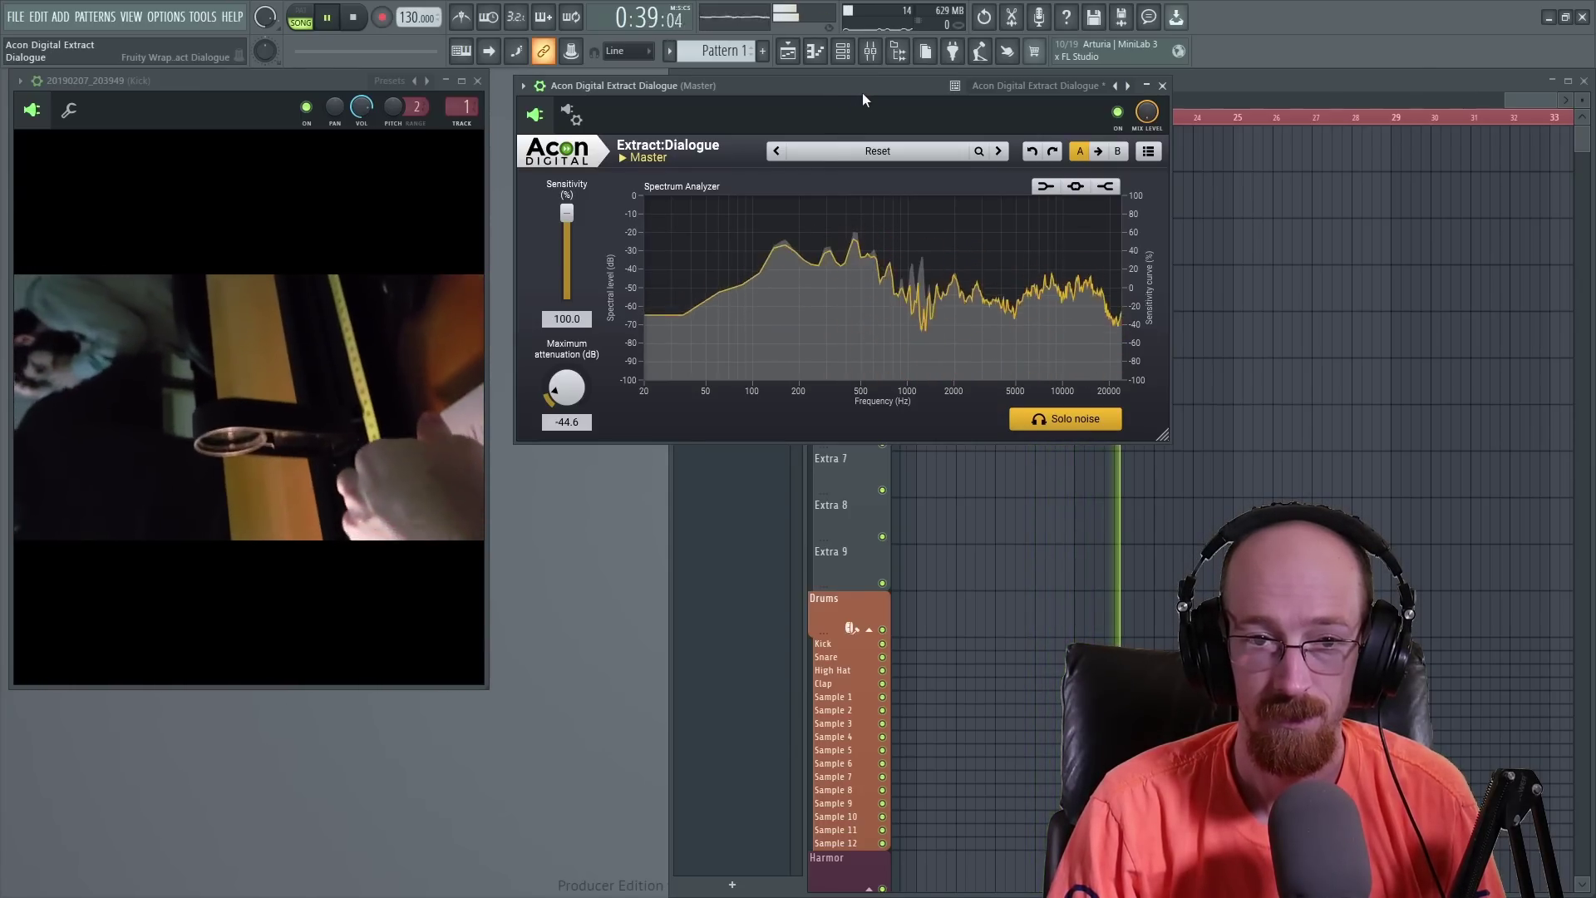
key(space)
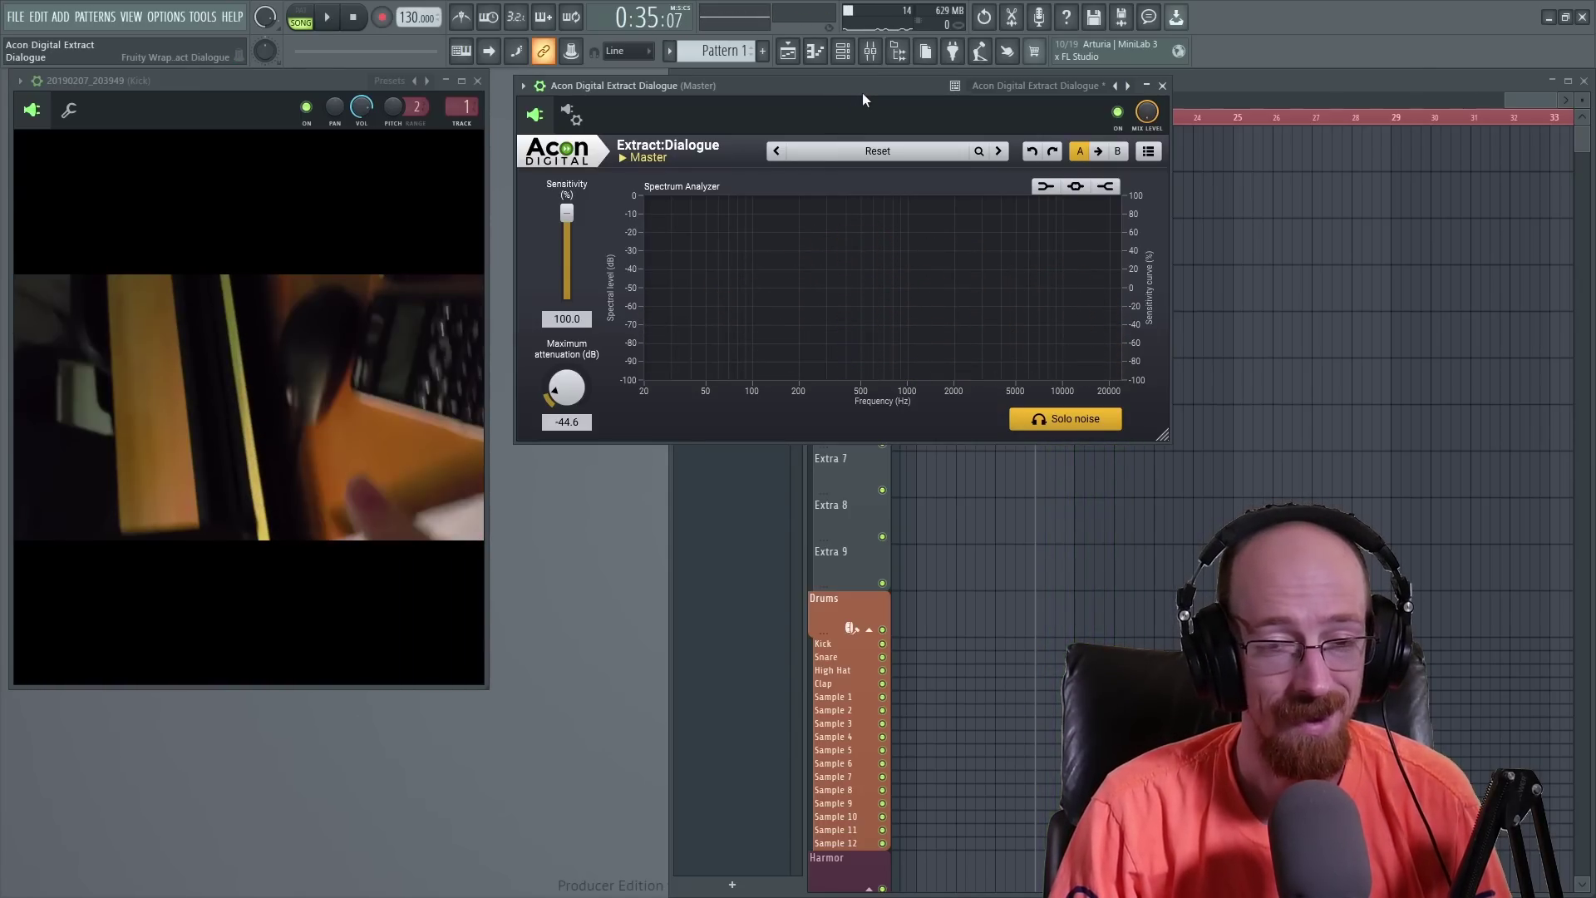
drag(570, 213, 567, 226)
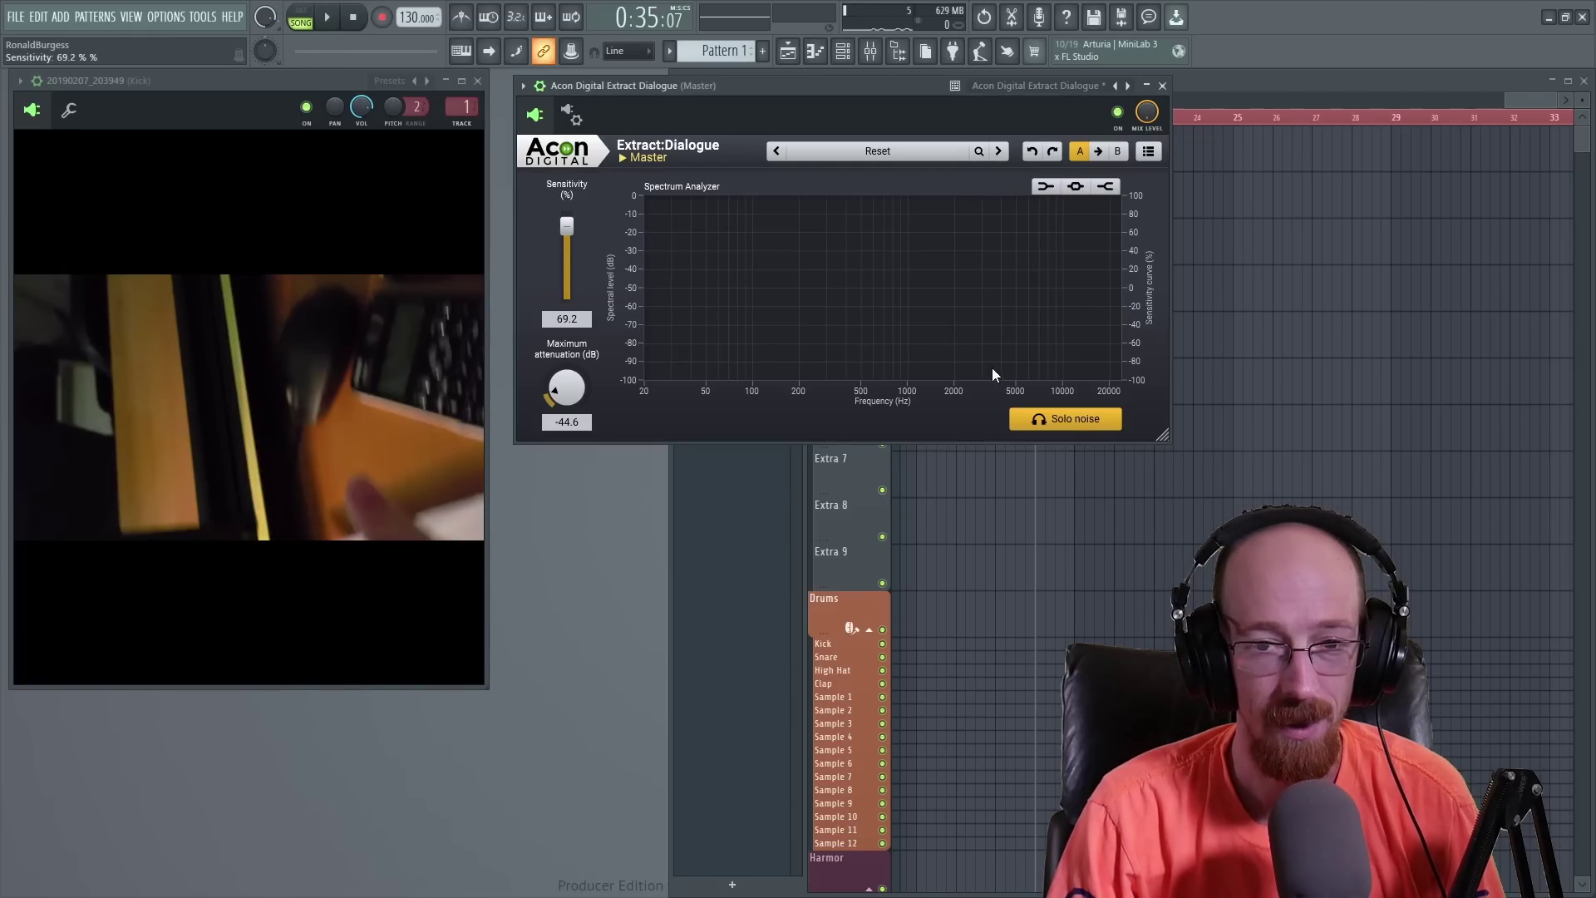
Step: Switch Solo noise off and lower sensitivity to 40.4% while listening to the dialogue
click(1079, 422)
key(space)
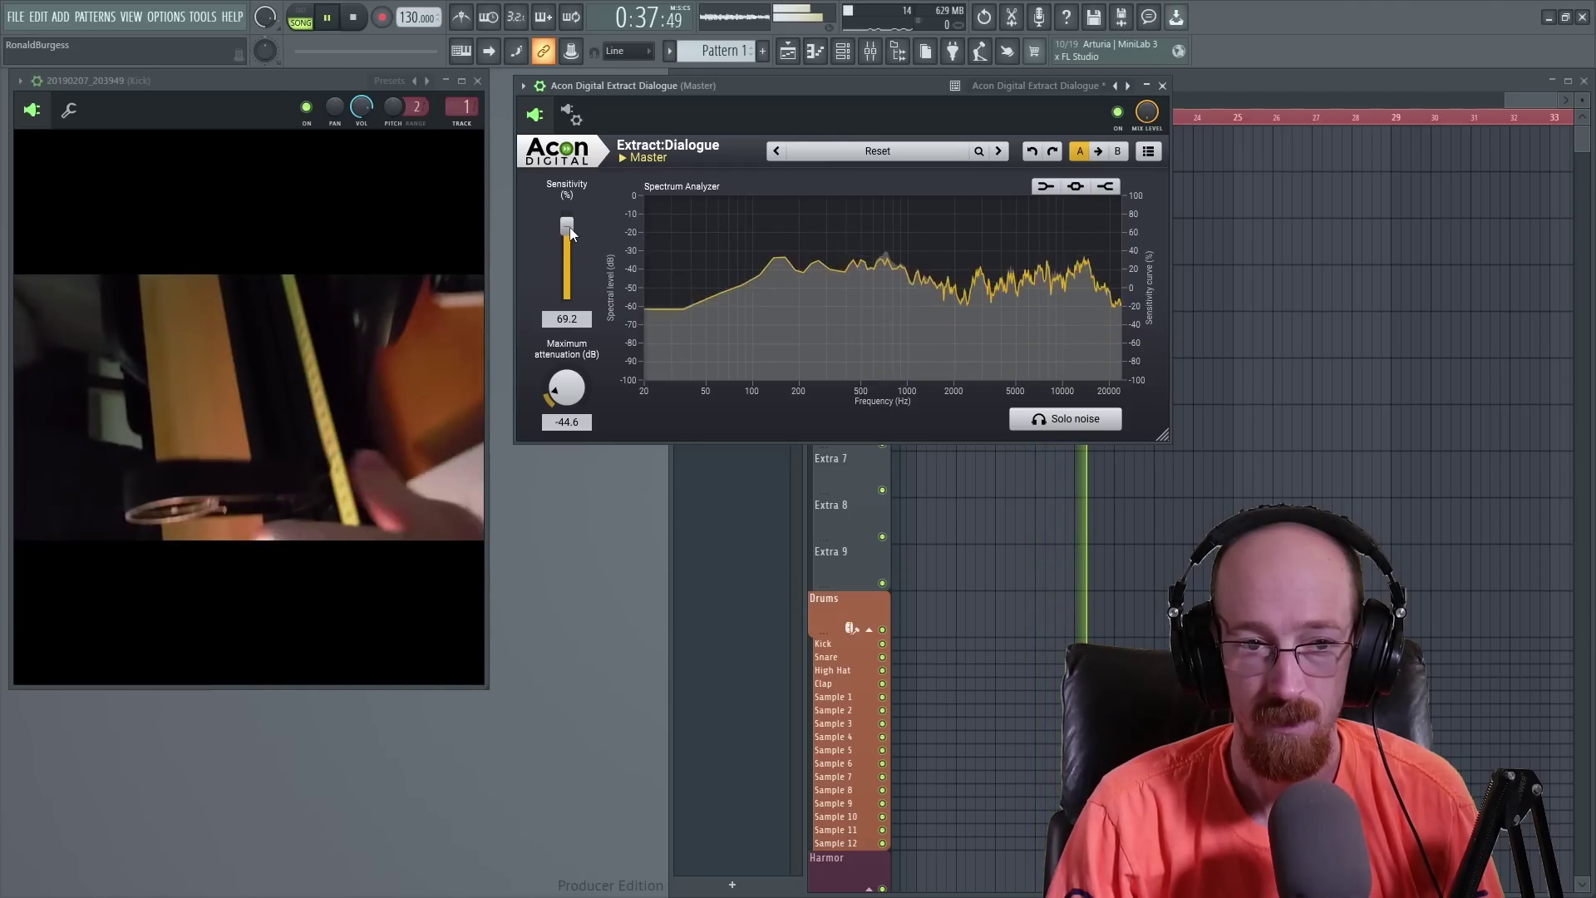
drag(571, 227, 567, 238)
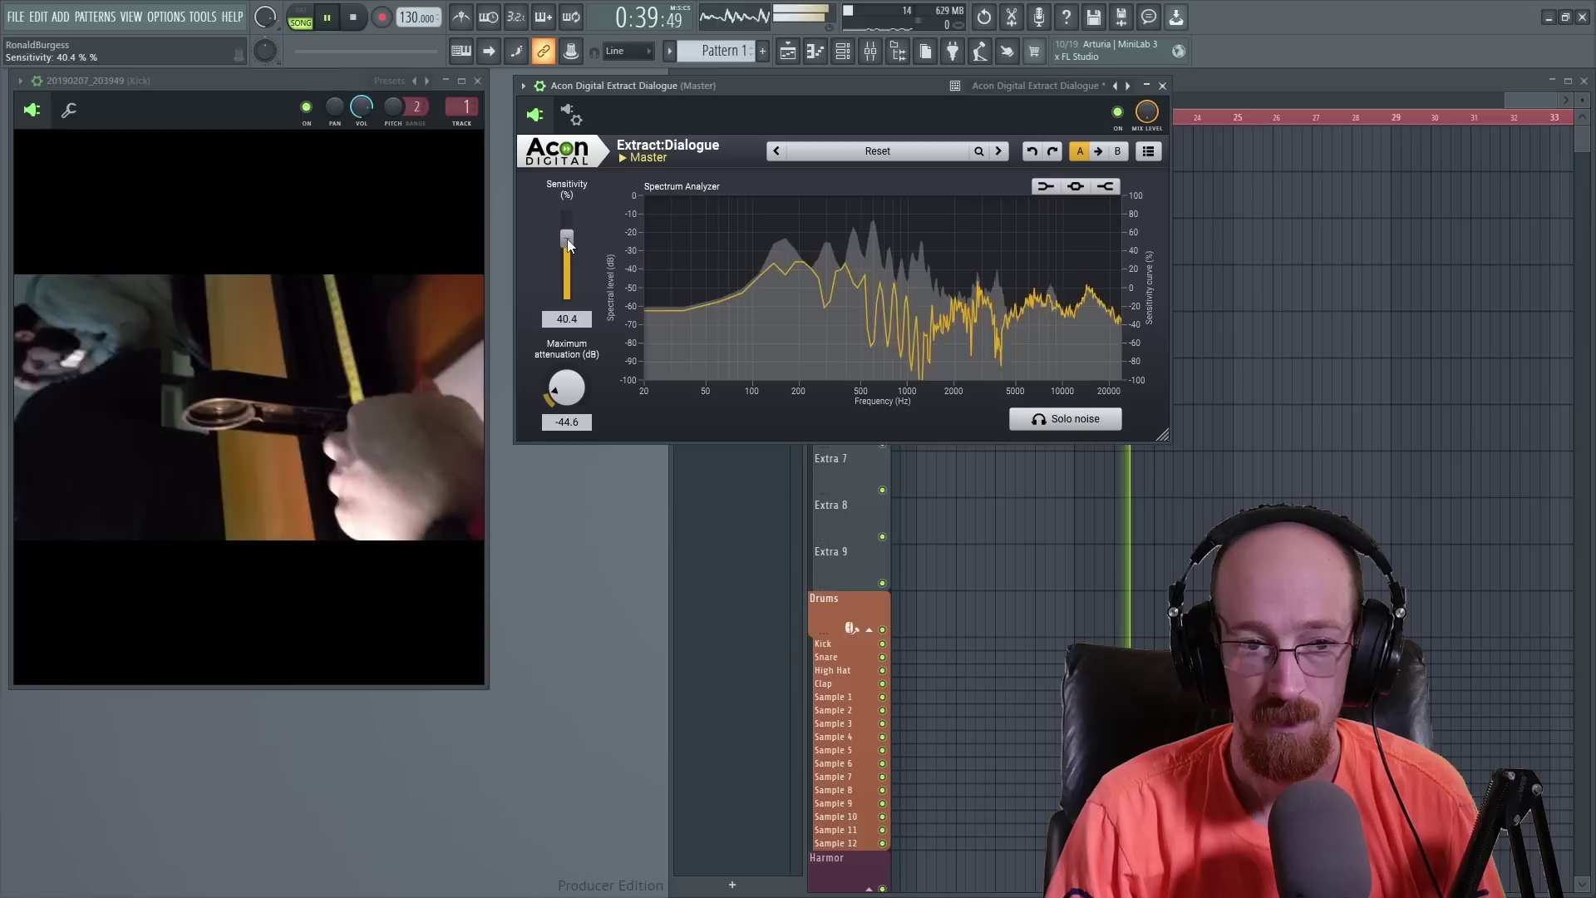
key(space)
key(space)
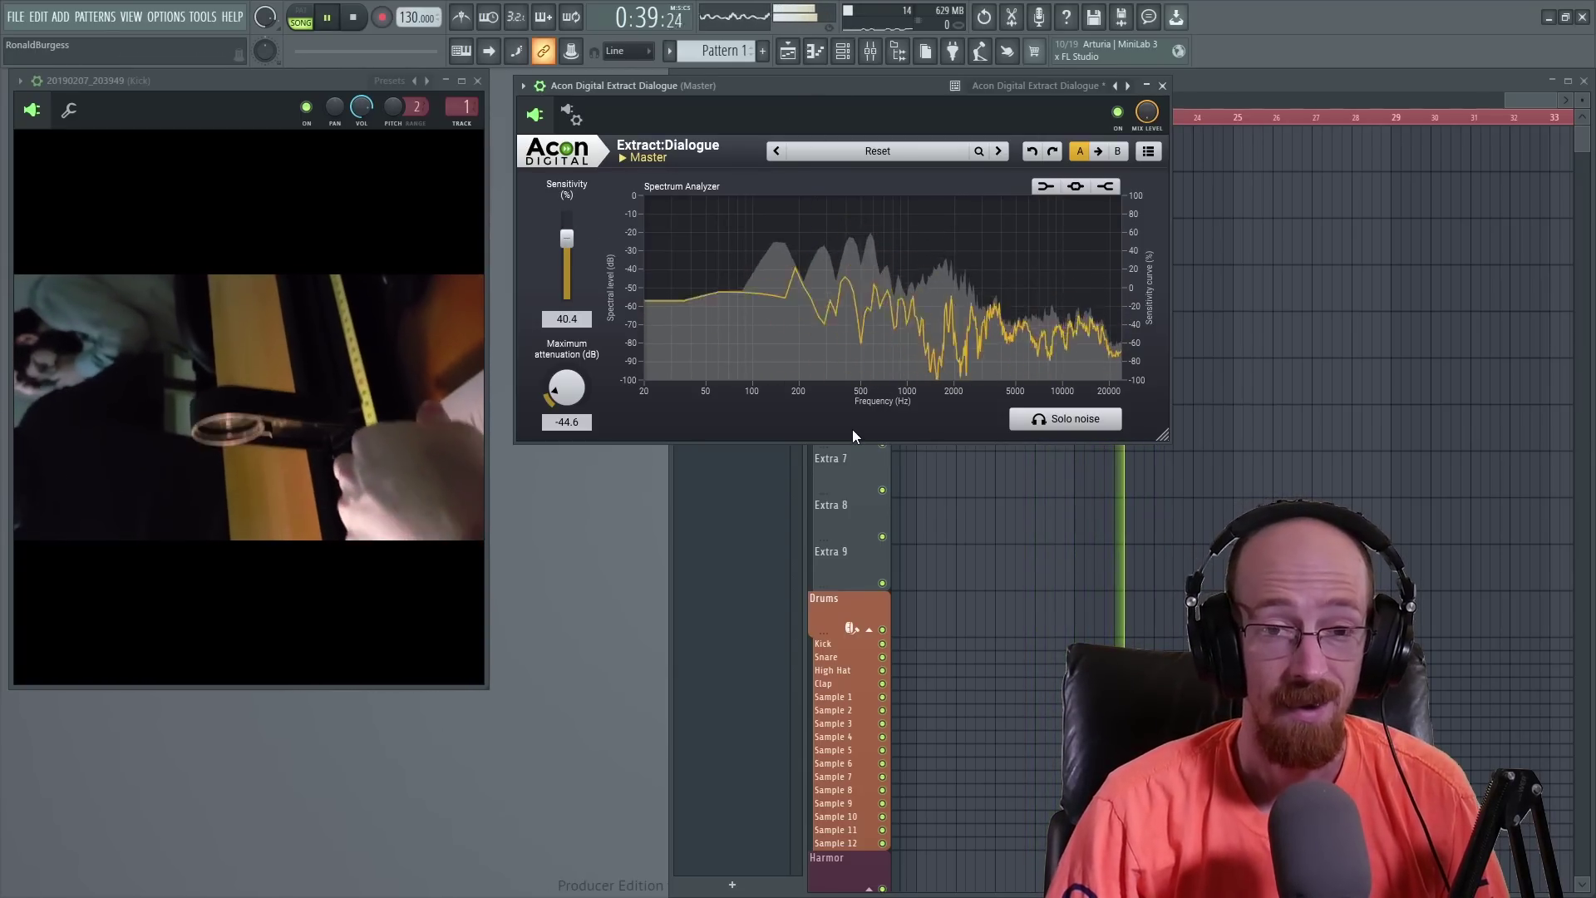
key(space)
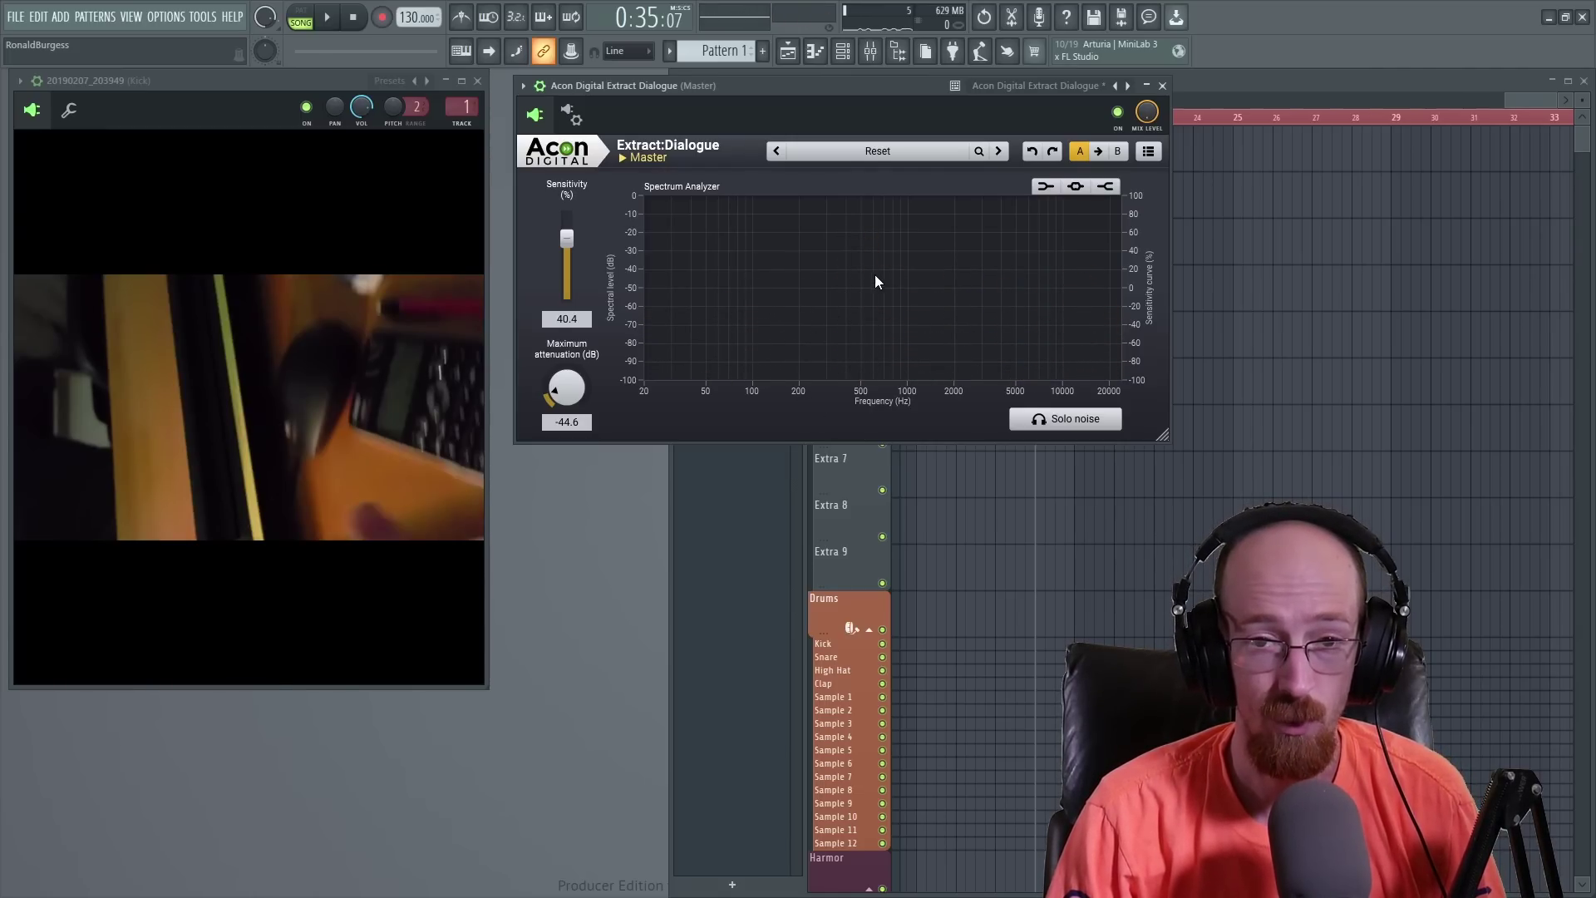
Step: Enable low shelf, peak and high shelf filters, boosting low shelf near 37 Hz and high shelf near 10 kHz
click(1045, 188)
click(1076, 186)
click(1105, 188)
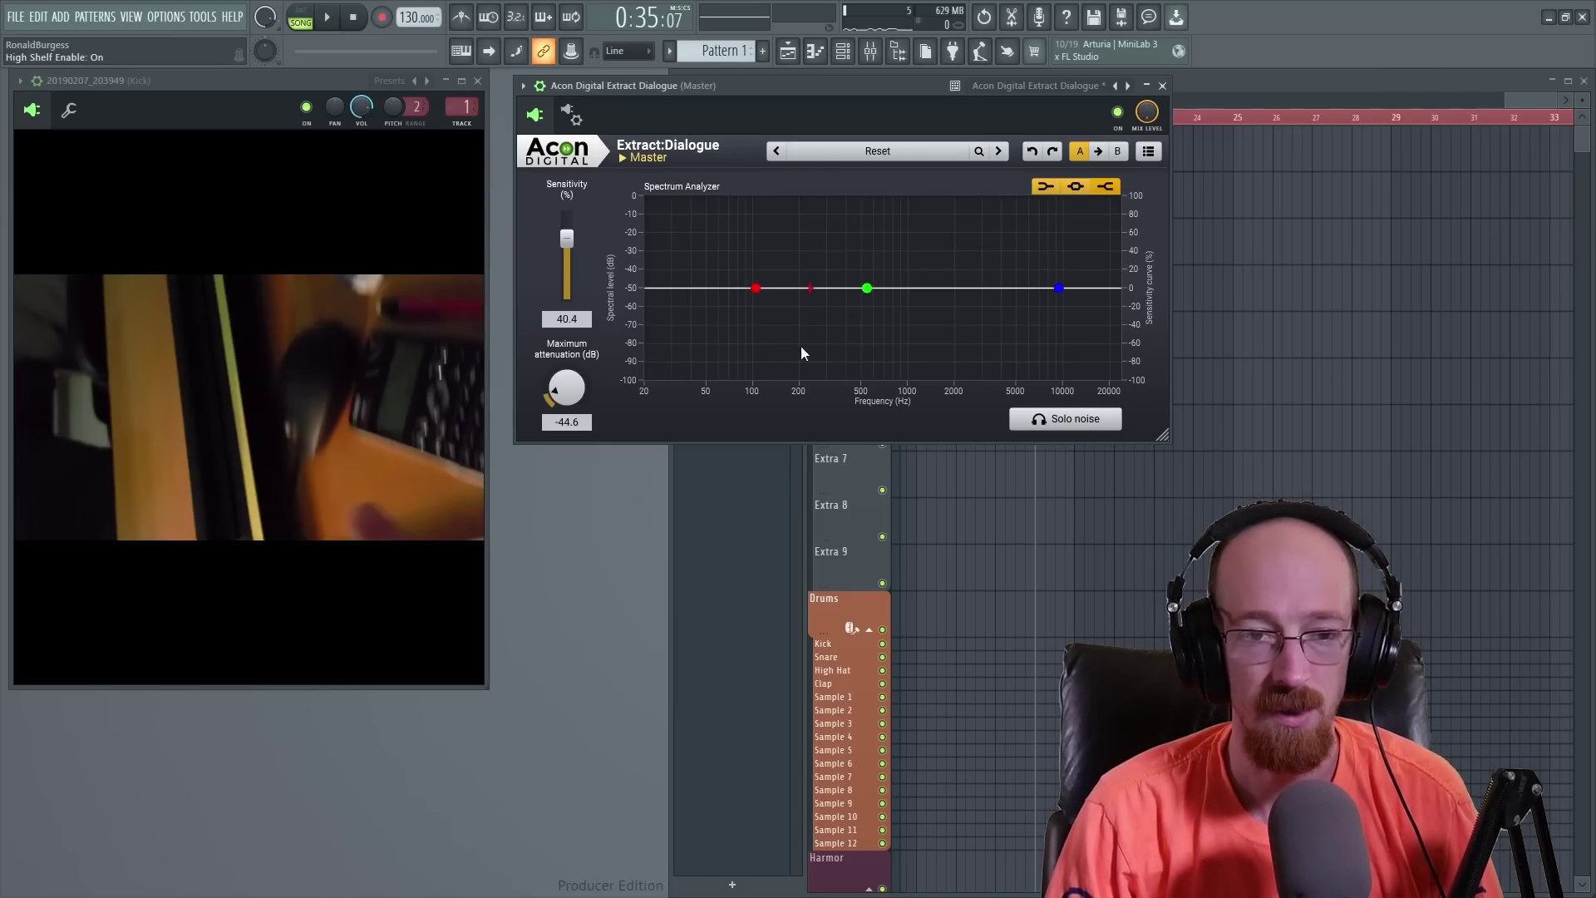
drag(760, 288, 694, 241)
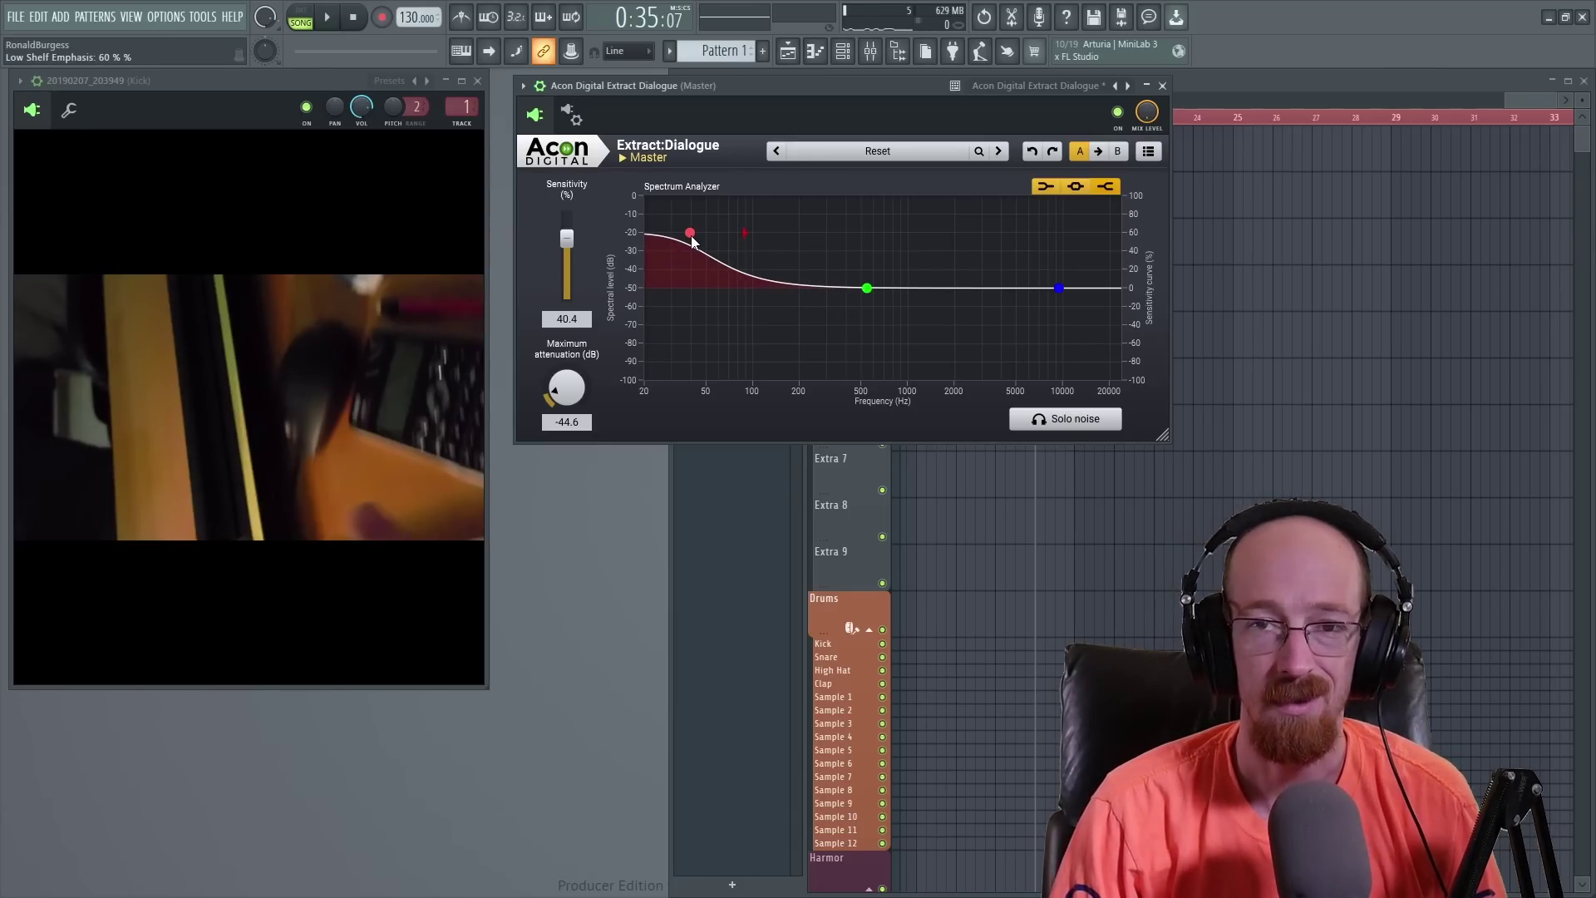
drag(1060, 290, 1059, 241)
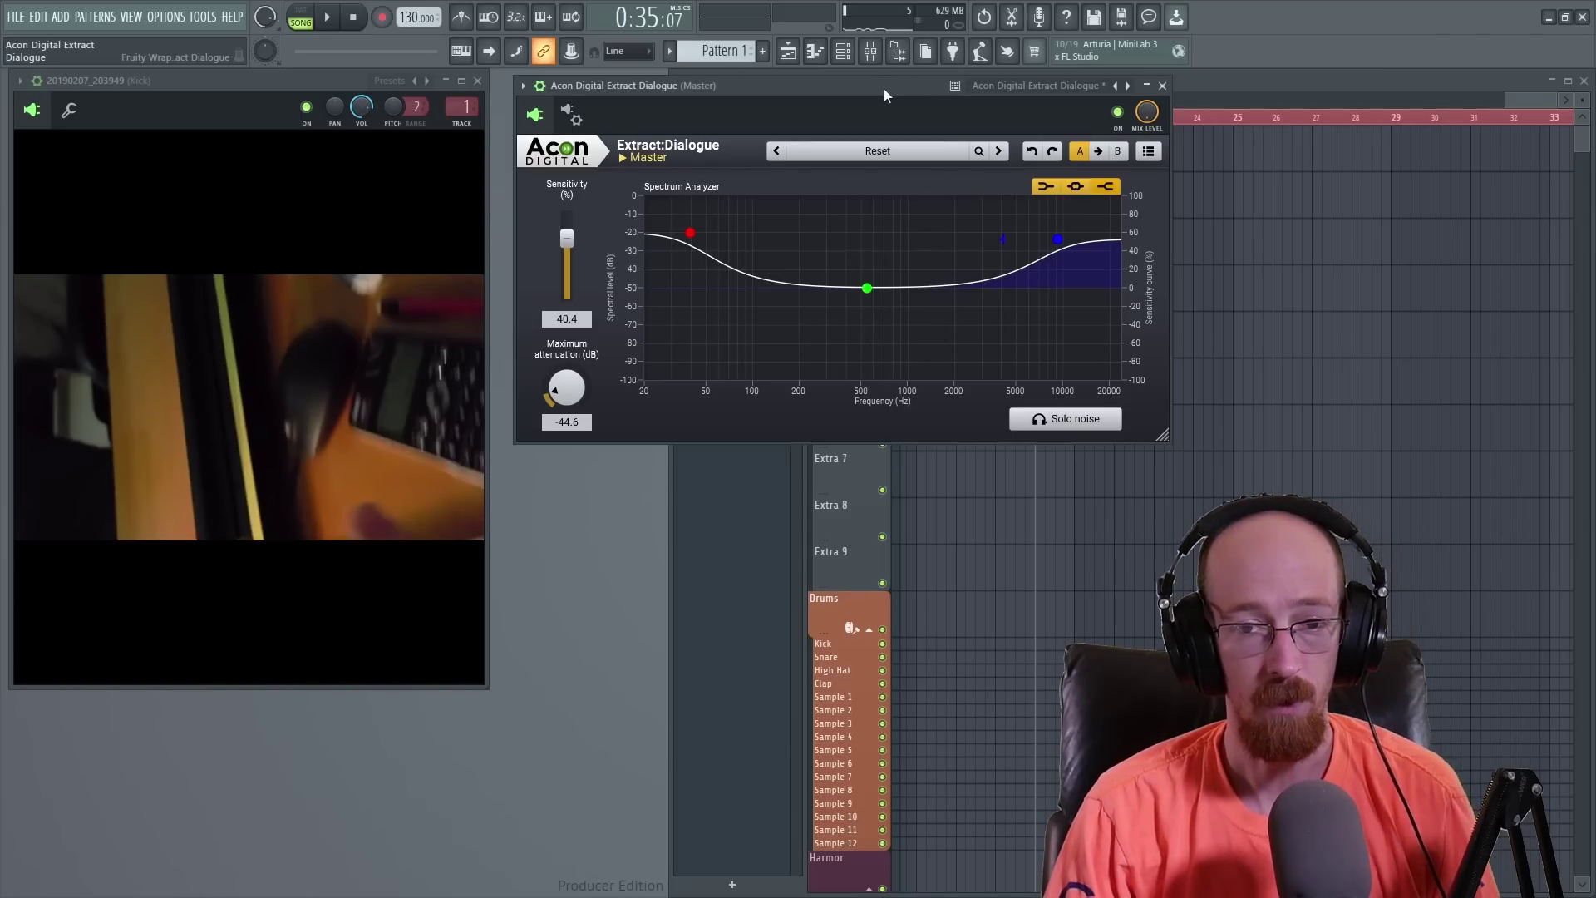
Step: Reduce high shelf to 44% and low shelf to 47%, move high shelf to ~8.9 kHz, cut mid peak near 500 Hz, and listen
drag(1058, 242, 1059, 248)
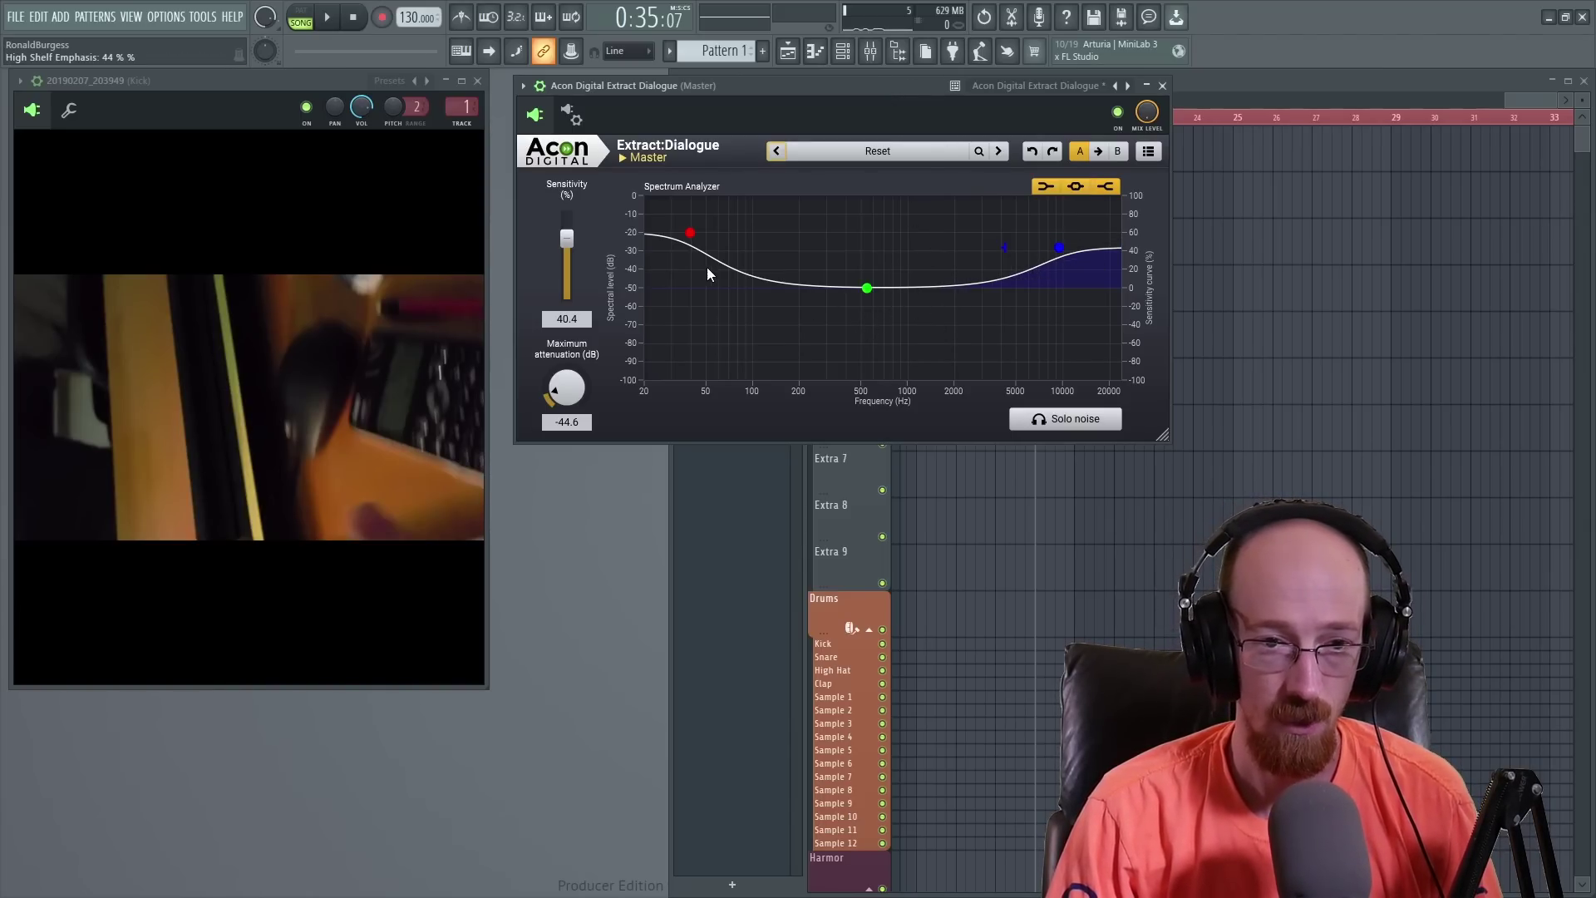
drag(690, 235, 691, 246)
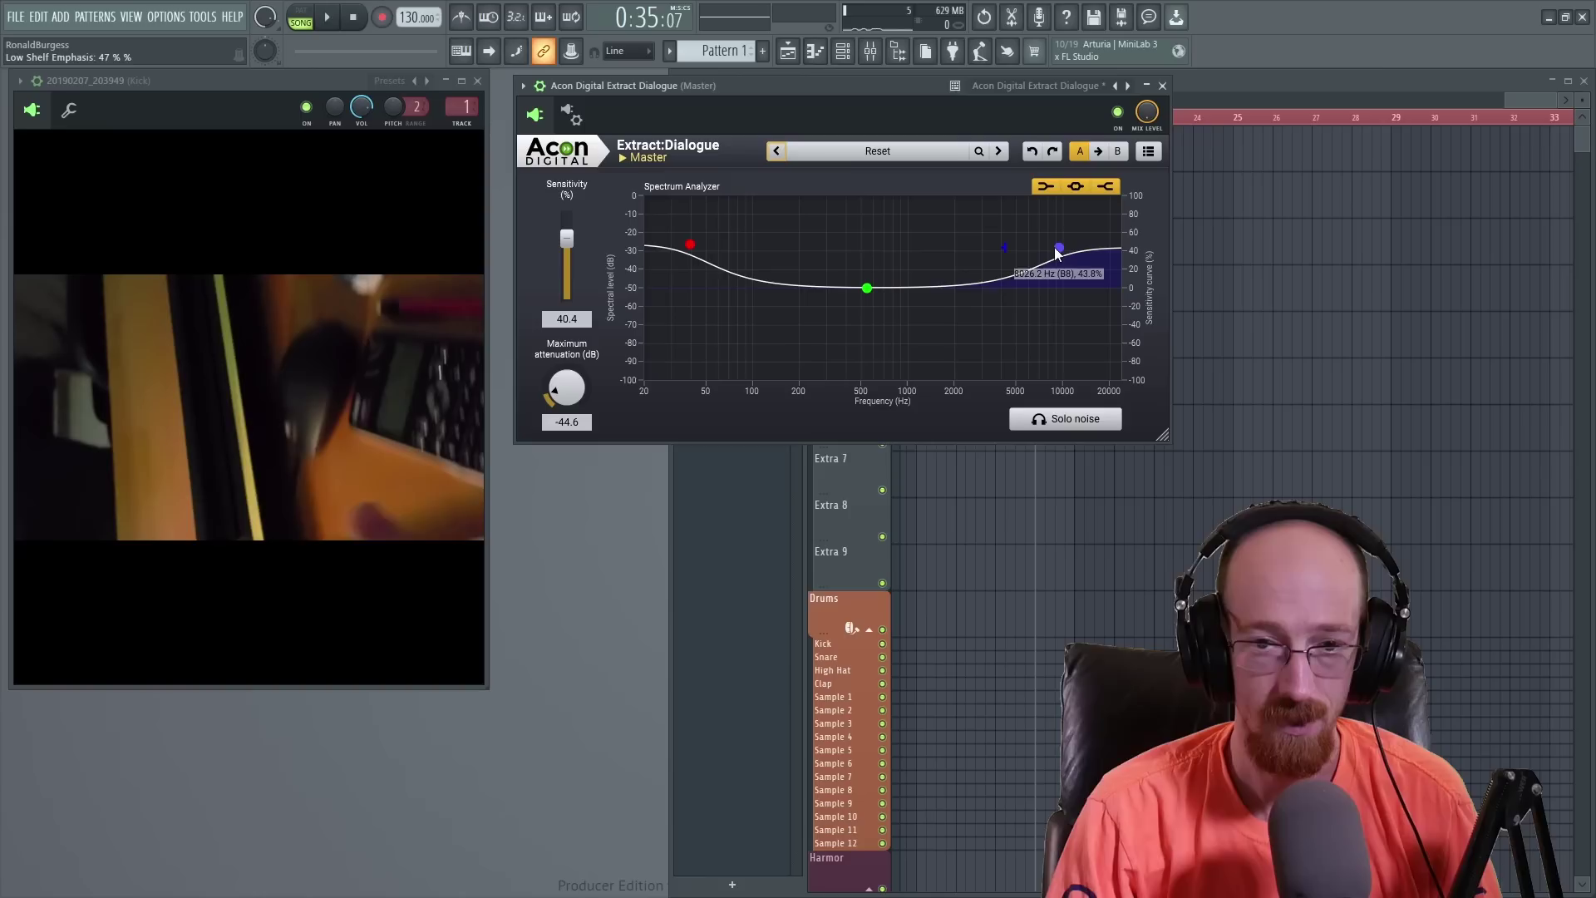
key(space)
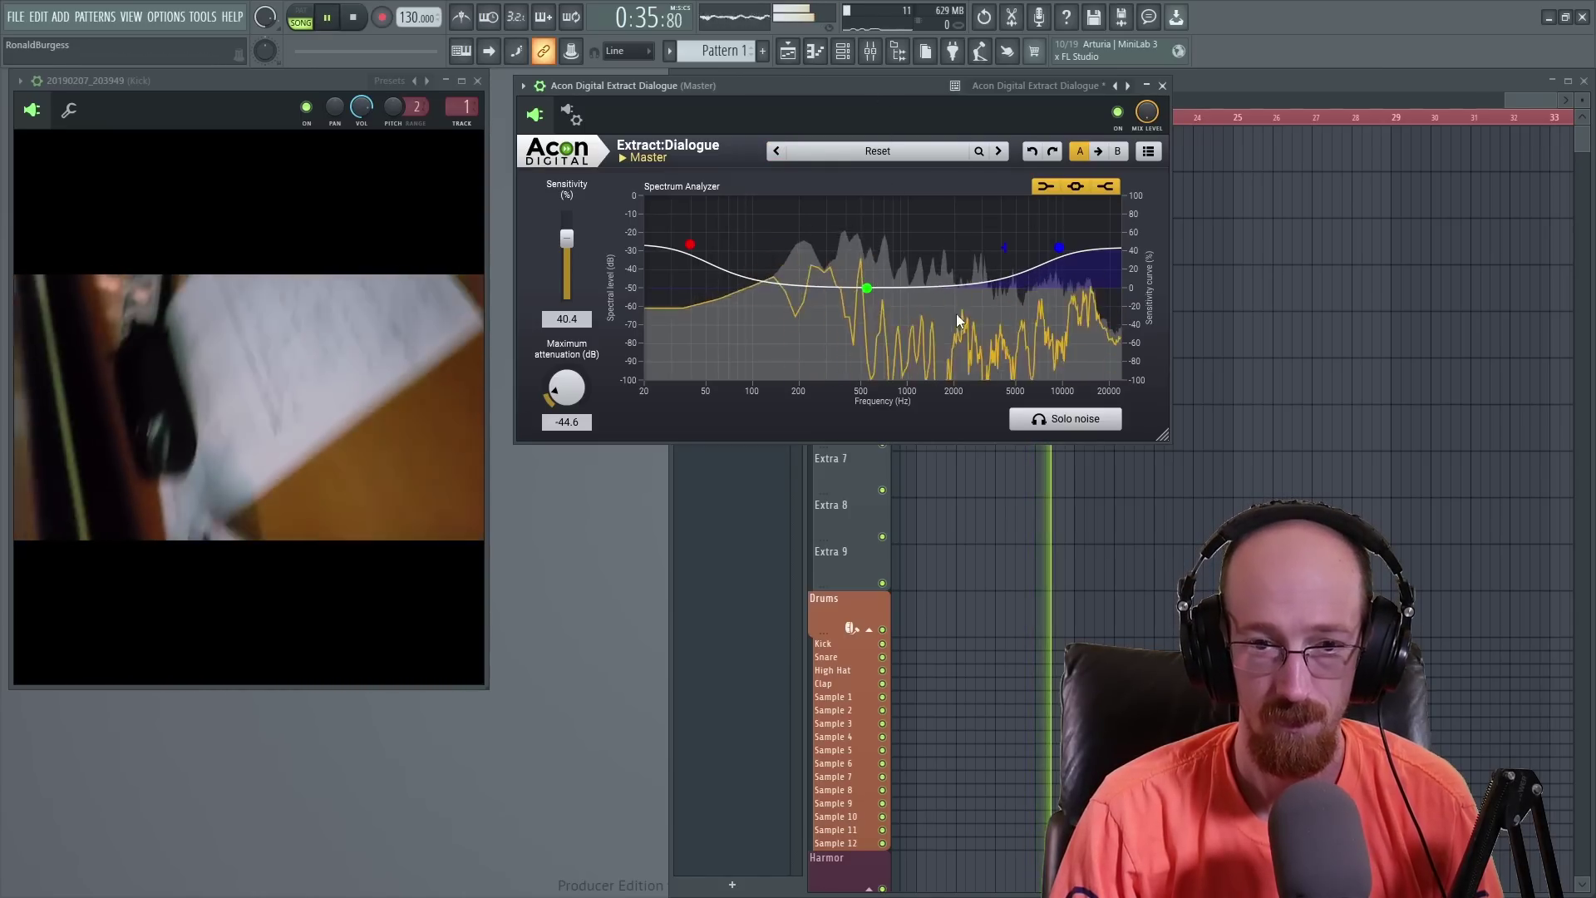
drag(1059, 248, 1065, 257)
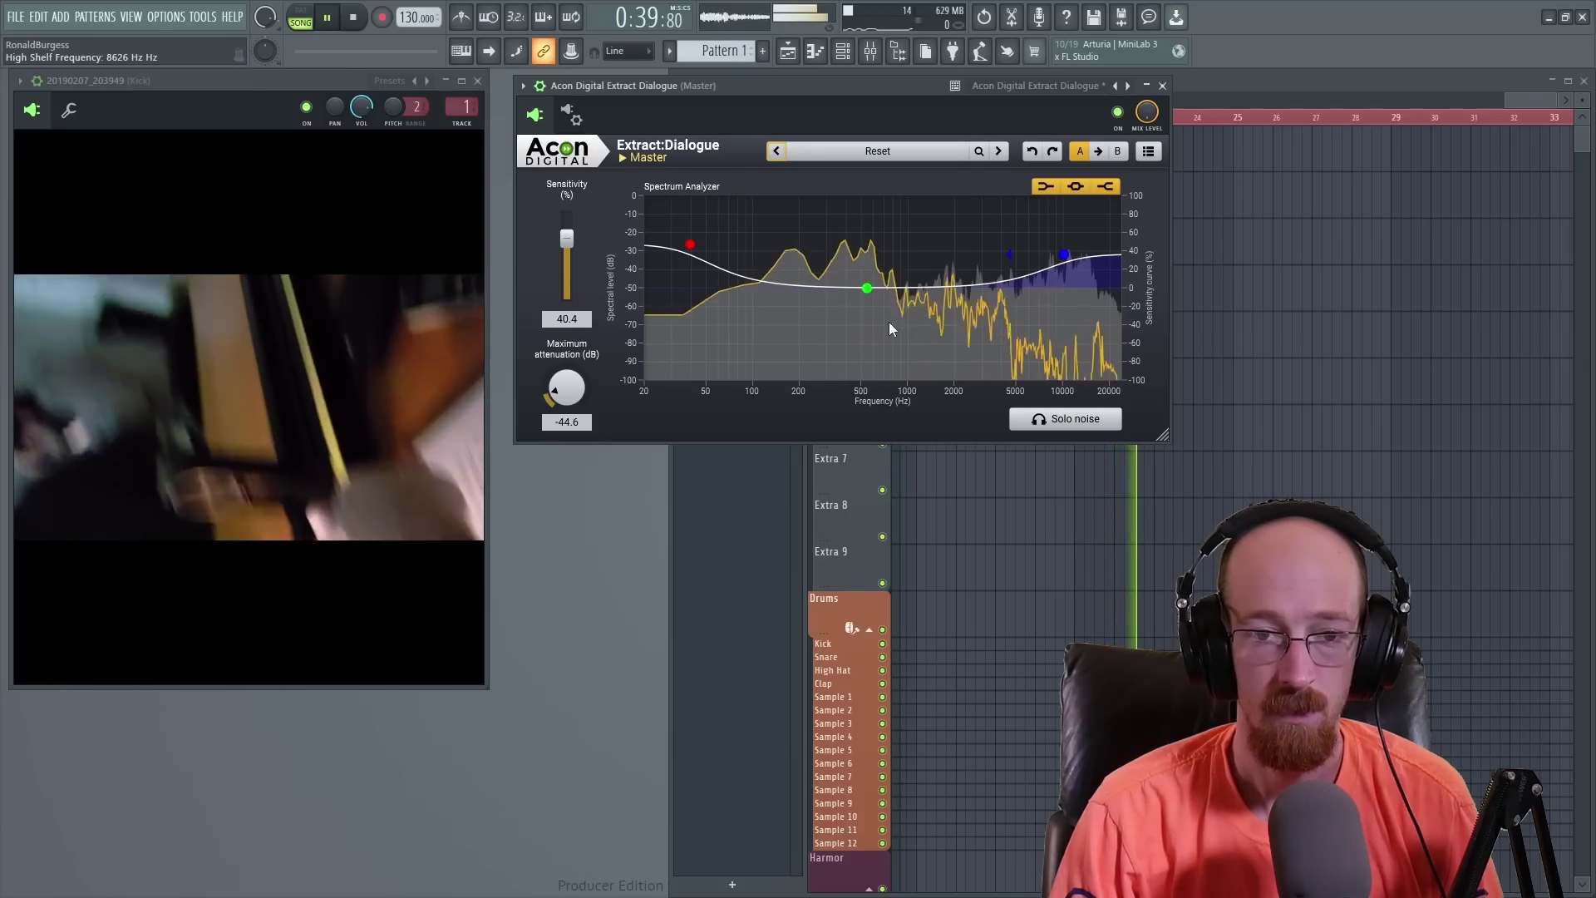
drag(868, 301, 872, 362)
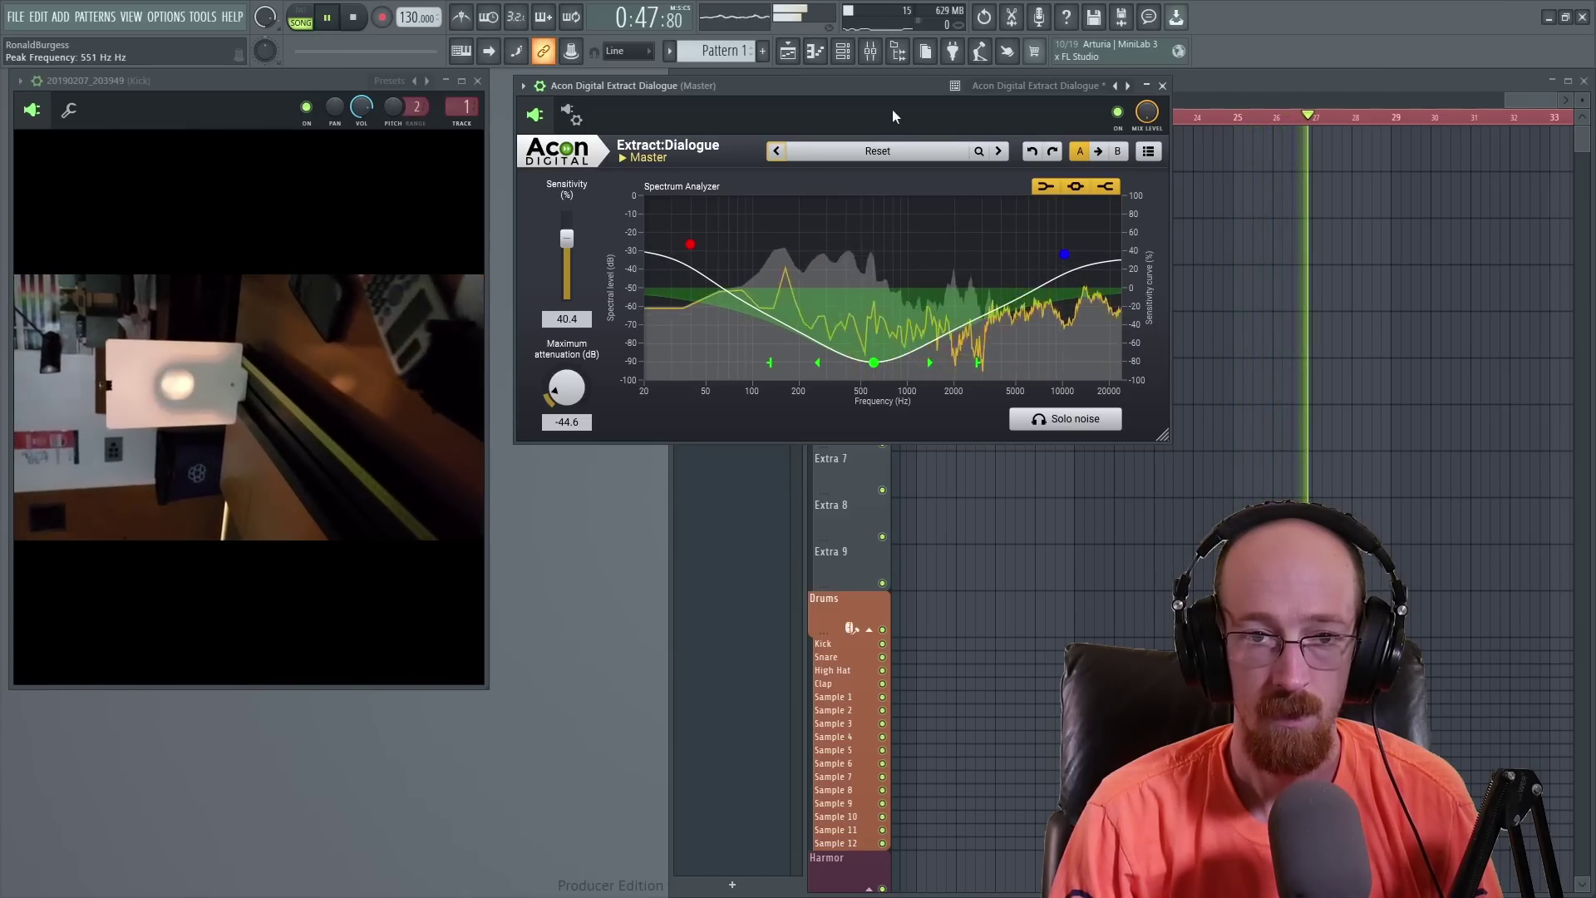
key(space)
key(space)
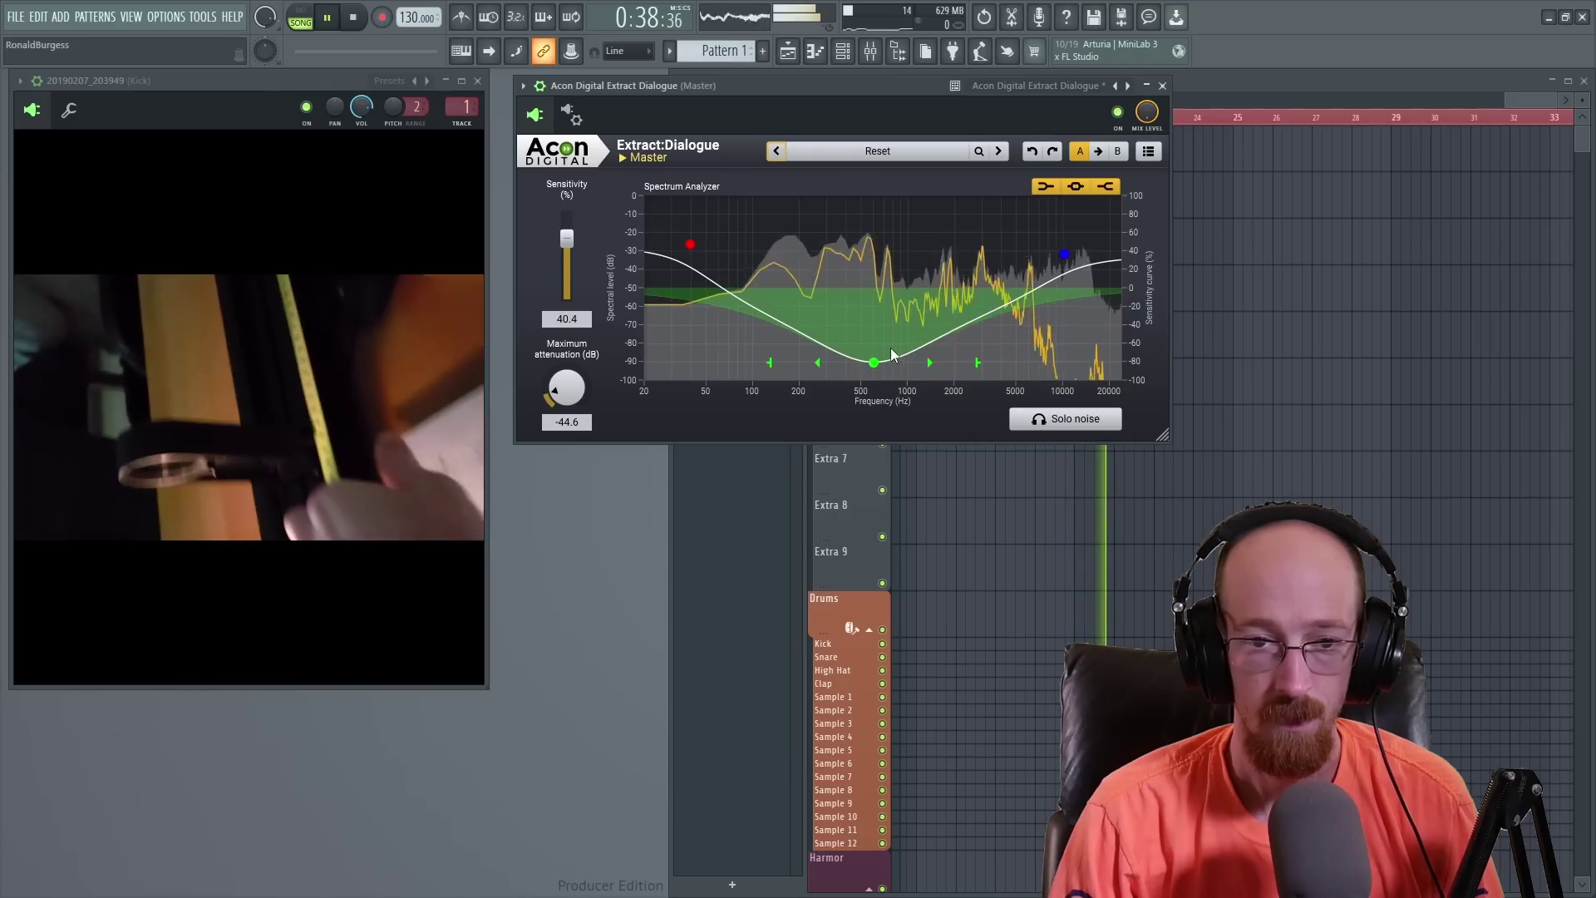
key(space)
Step: Flatten the mid peak back to about -50, lower high shelf emphasis to 25%, and listen
drag(866, 362, 873, 296)
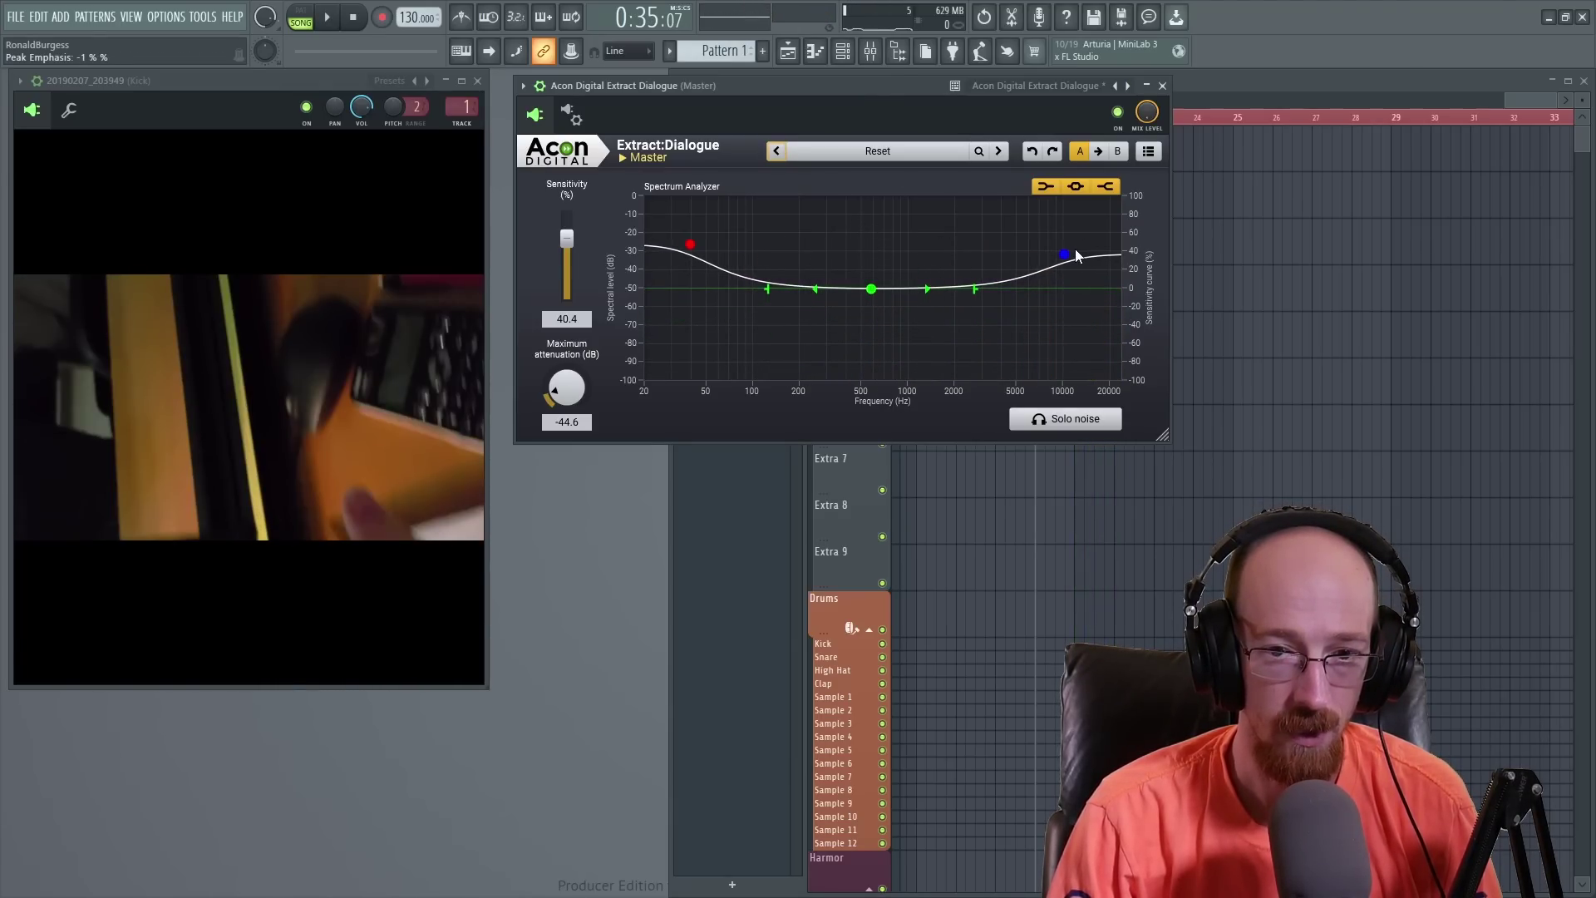
drag(1066, 261, 1065, 271)
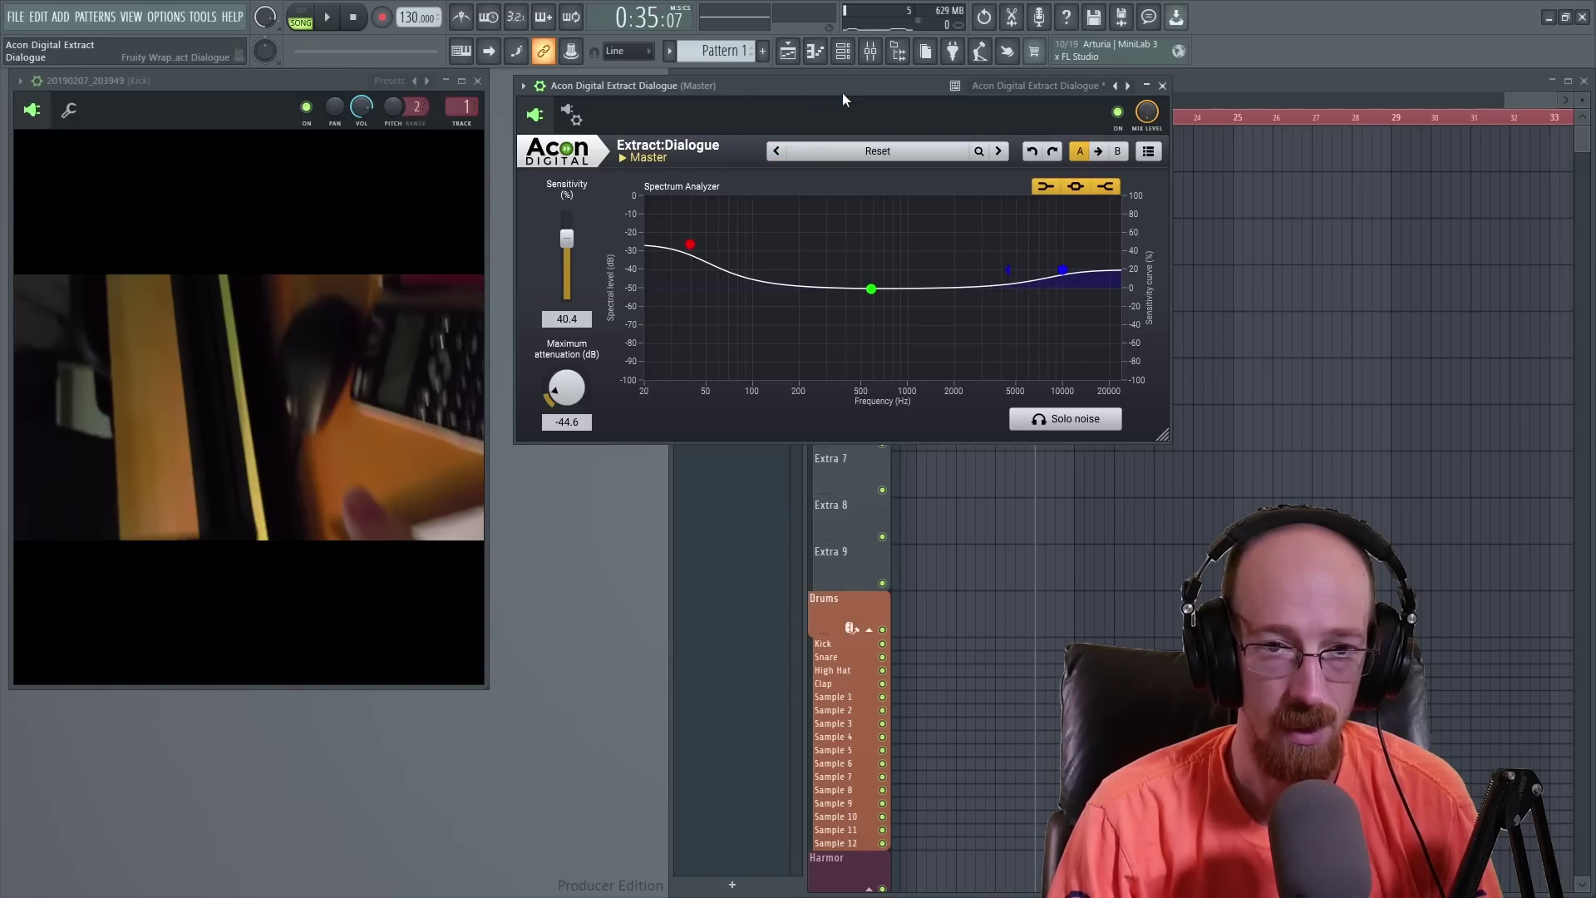
key(space)
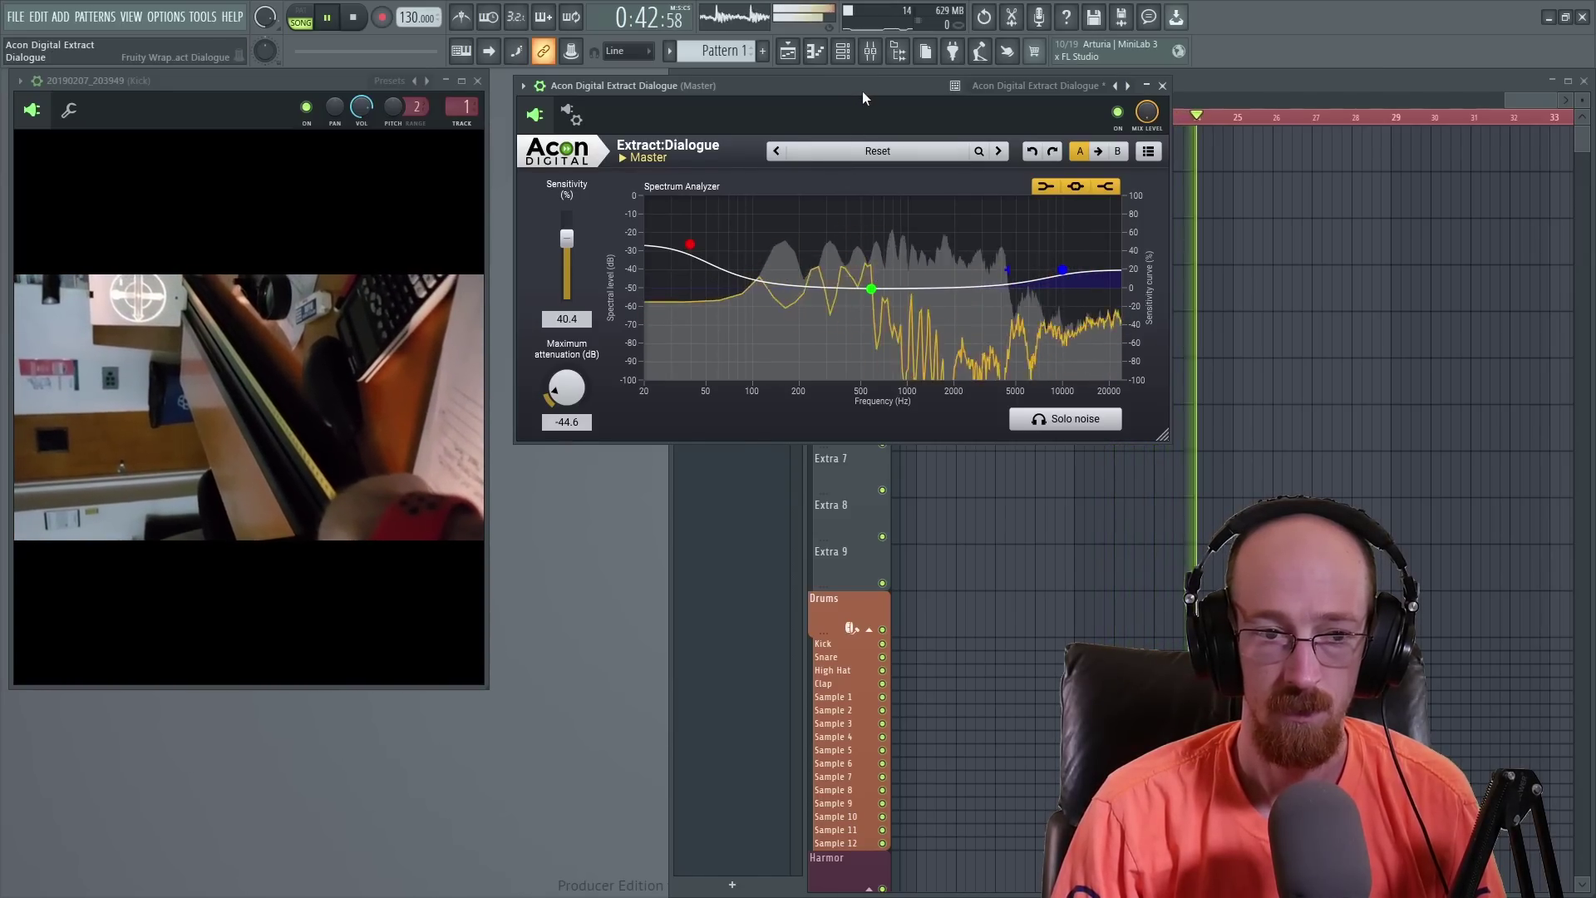
key(space)
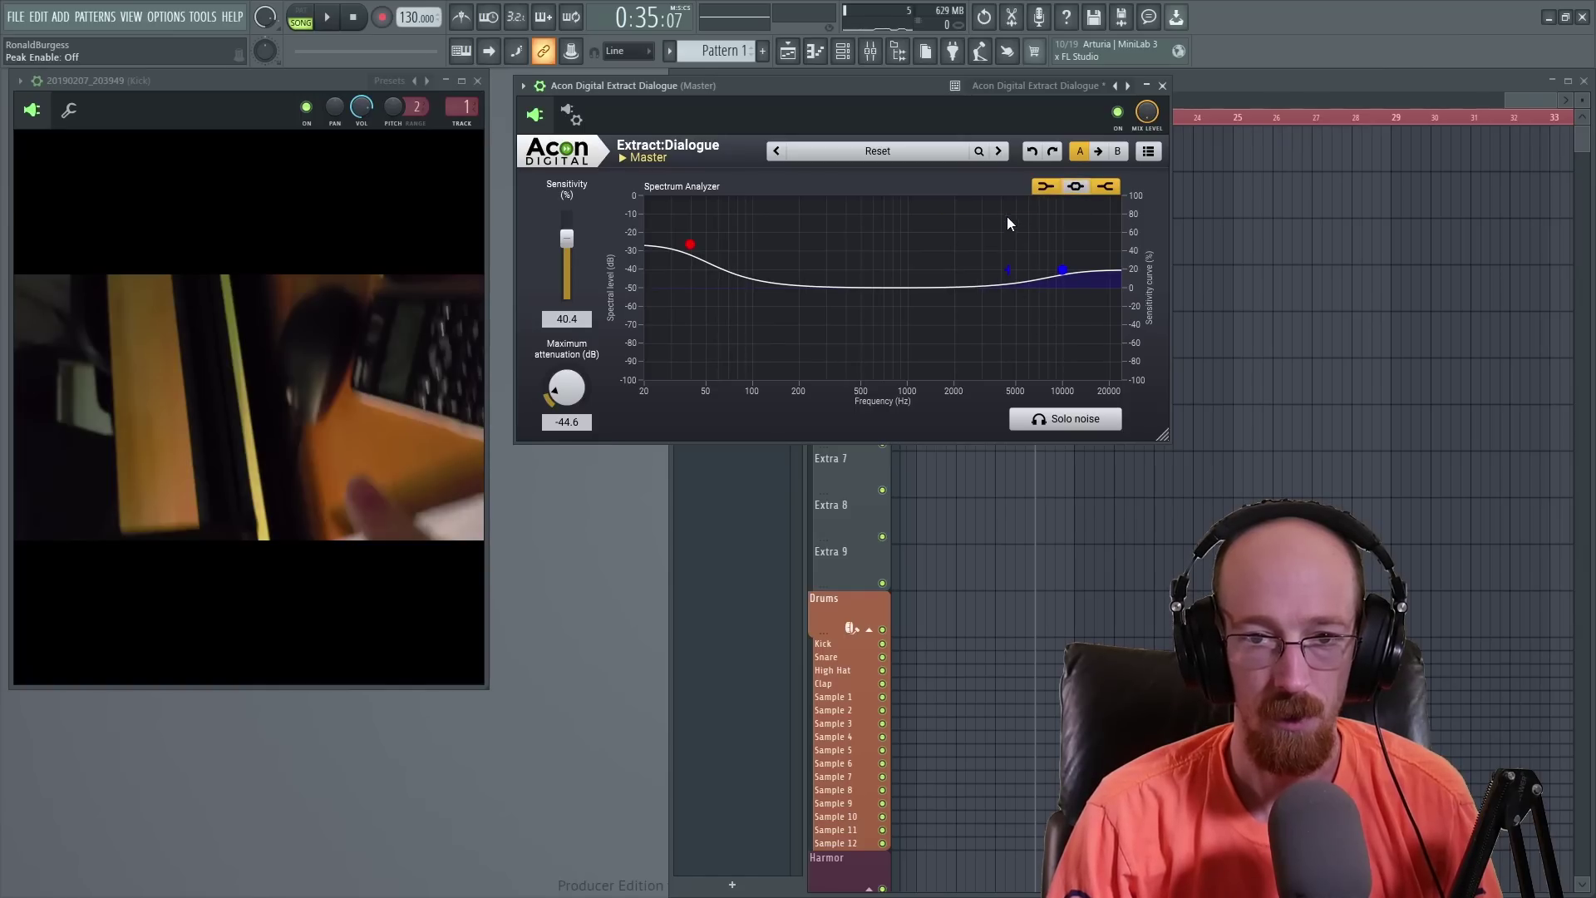
click(1118, 113)
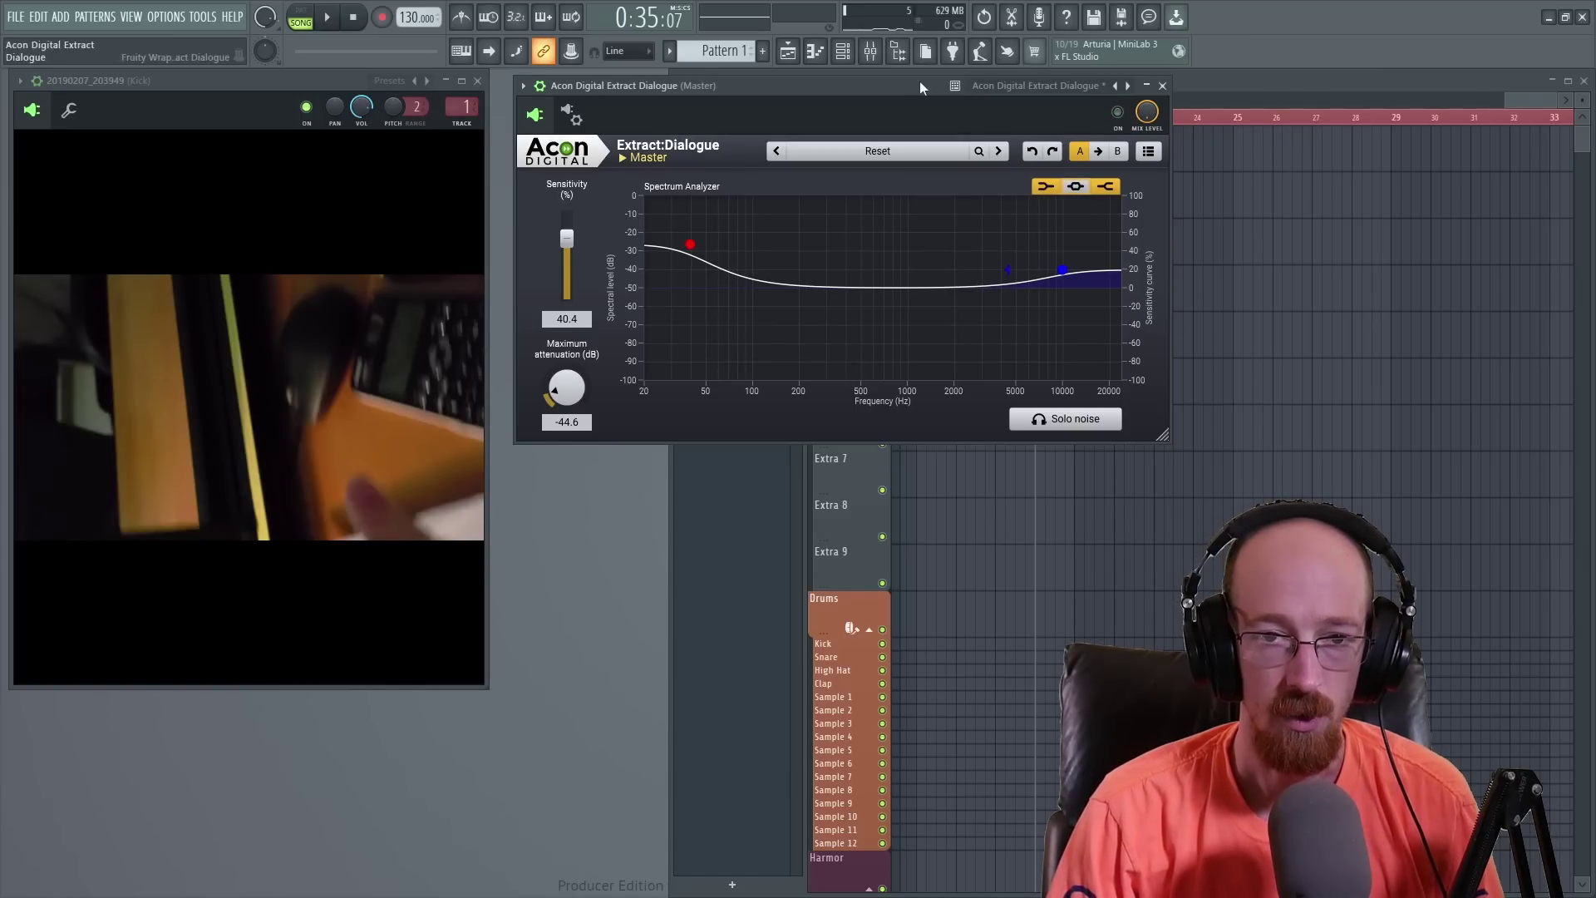
key(space)
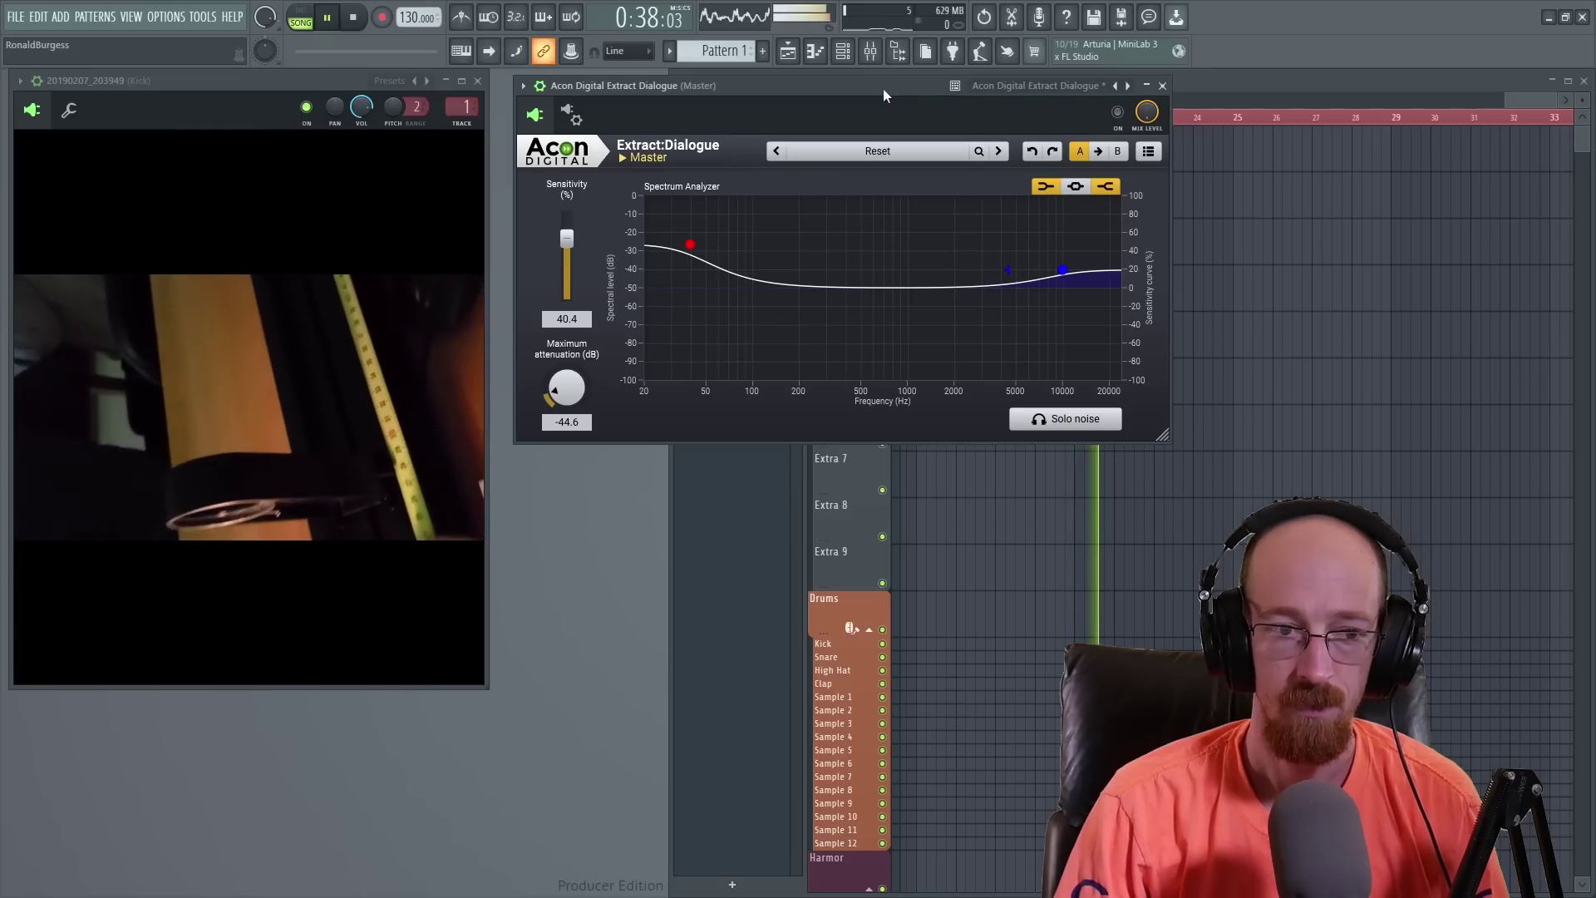
key(space)
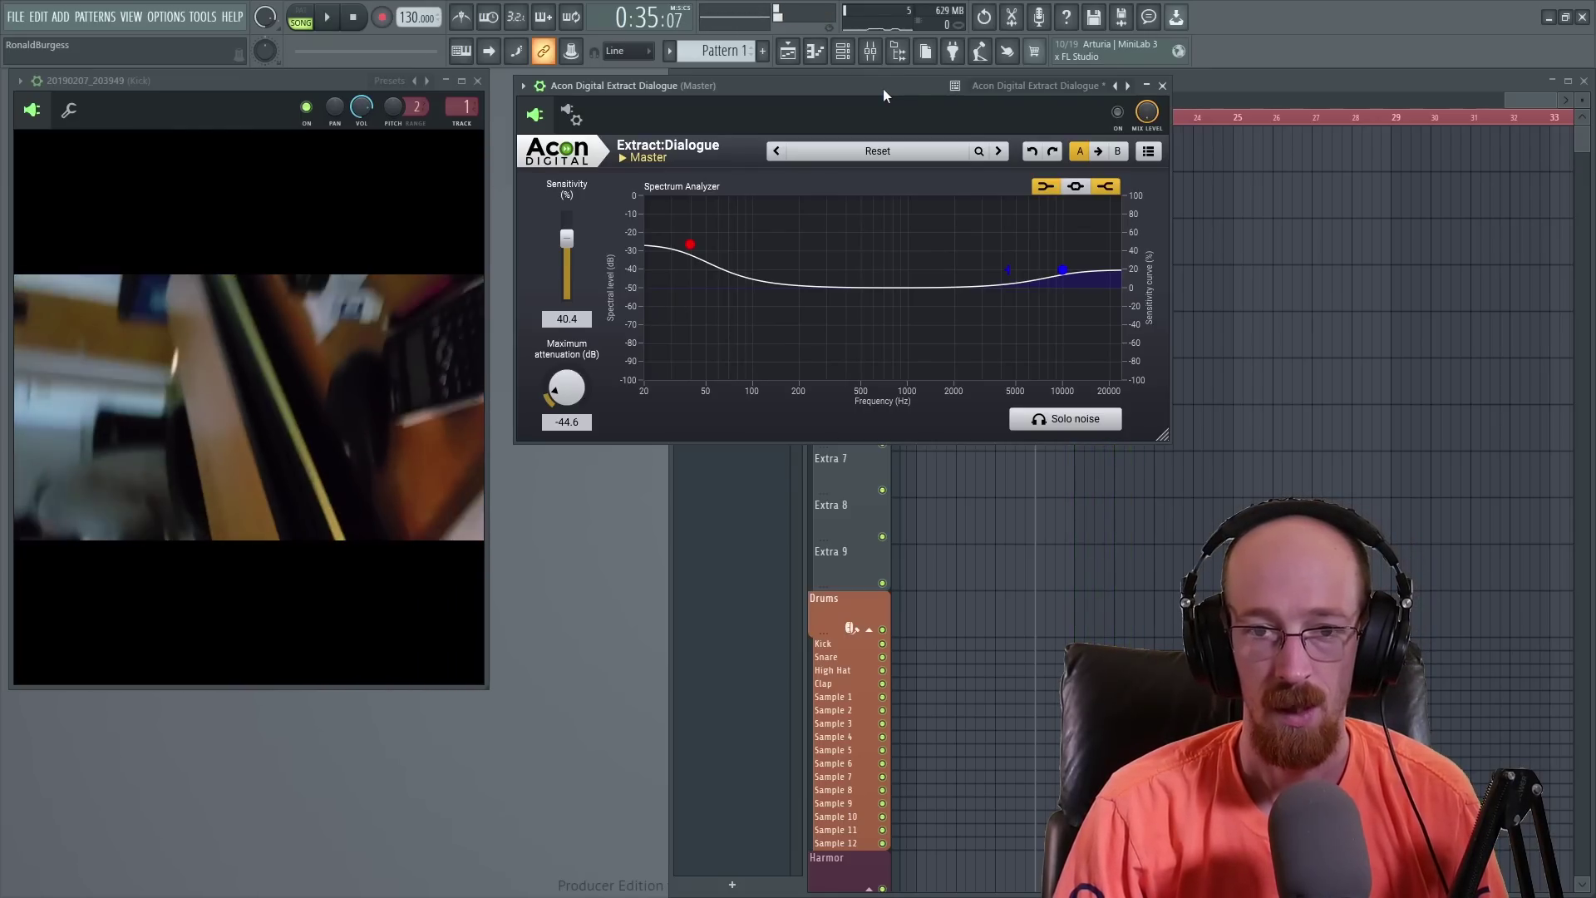
key(space)
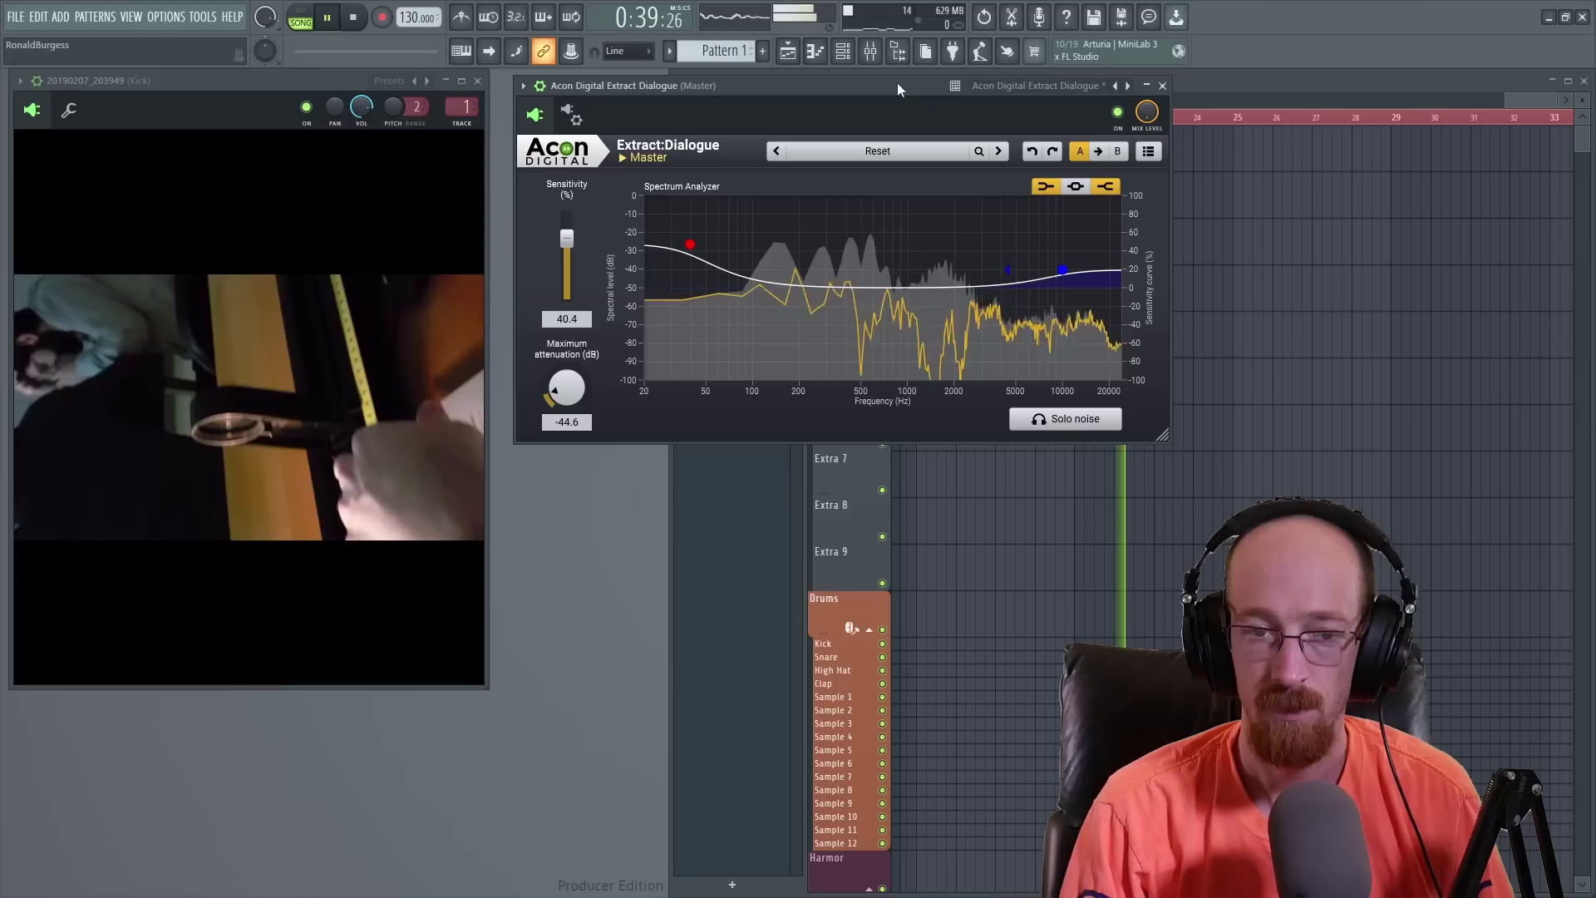
key(space)
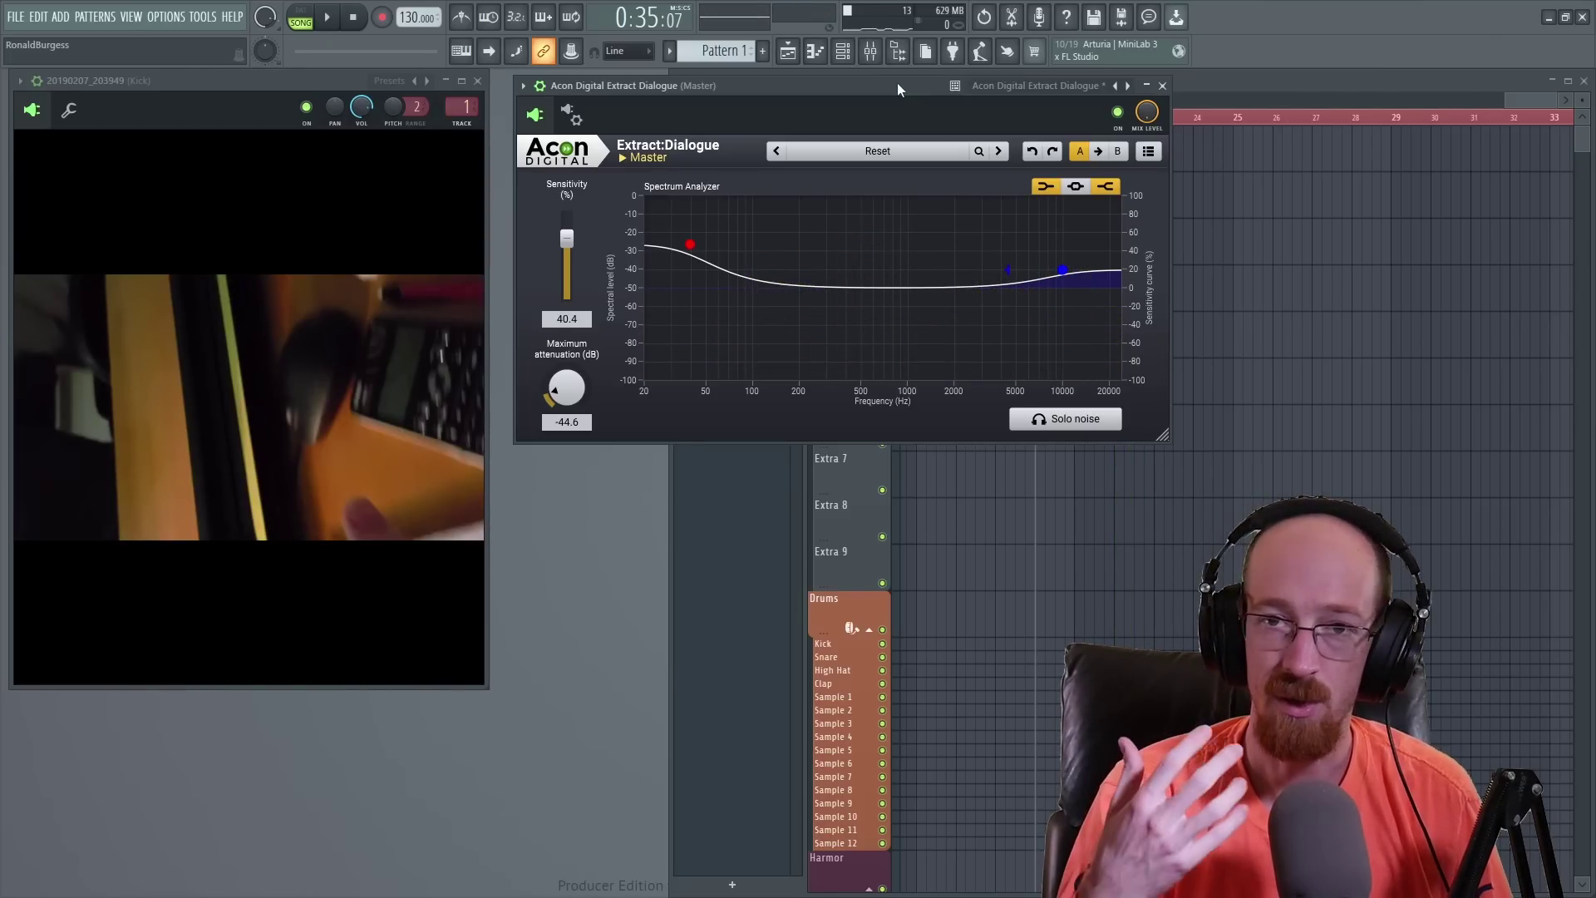